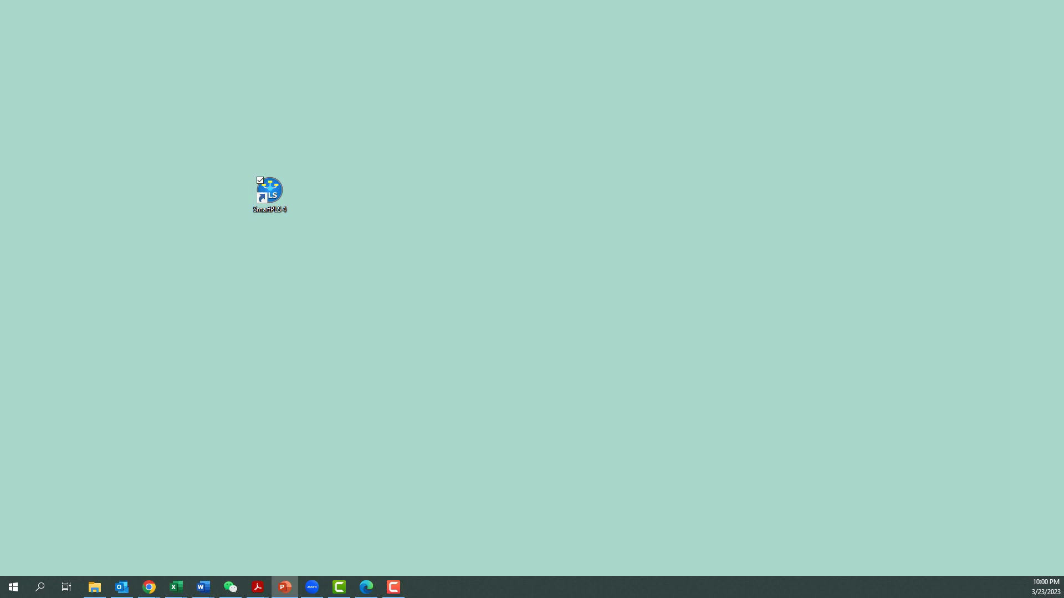
Launch SmartPLS 4 from the desktop.
click(269, 194)
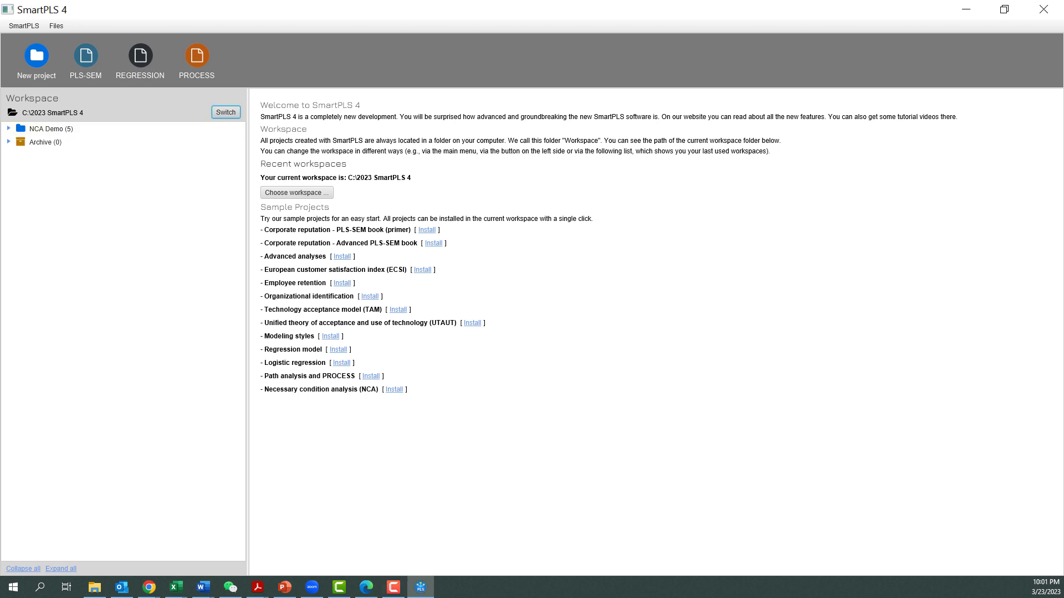
click(226, 112)
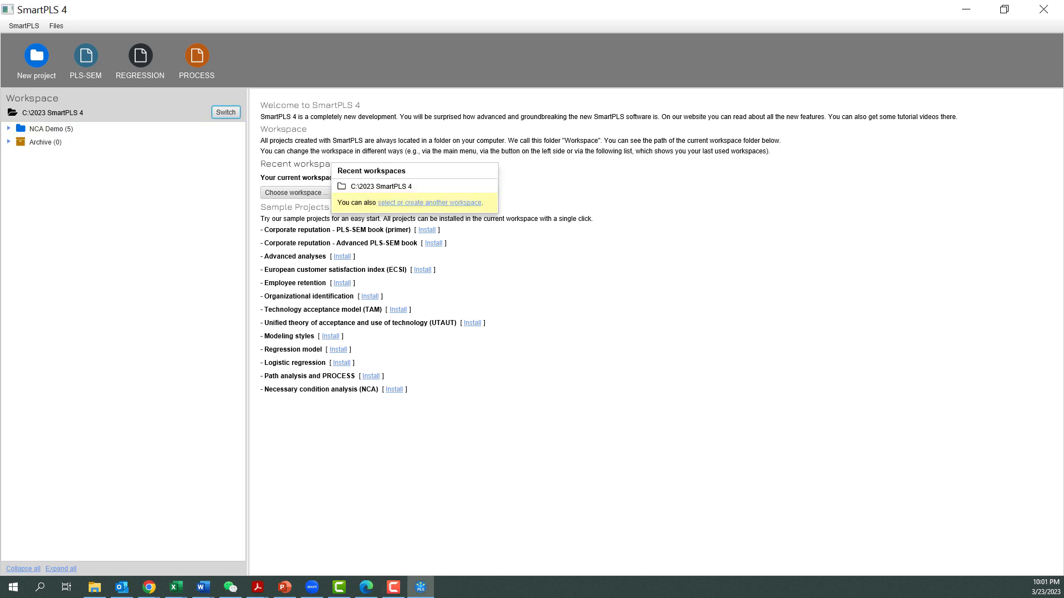
click(428, 202)
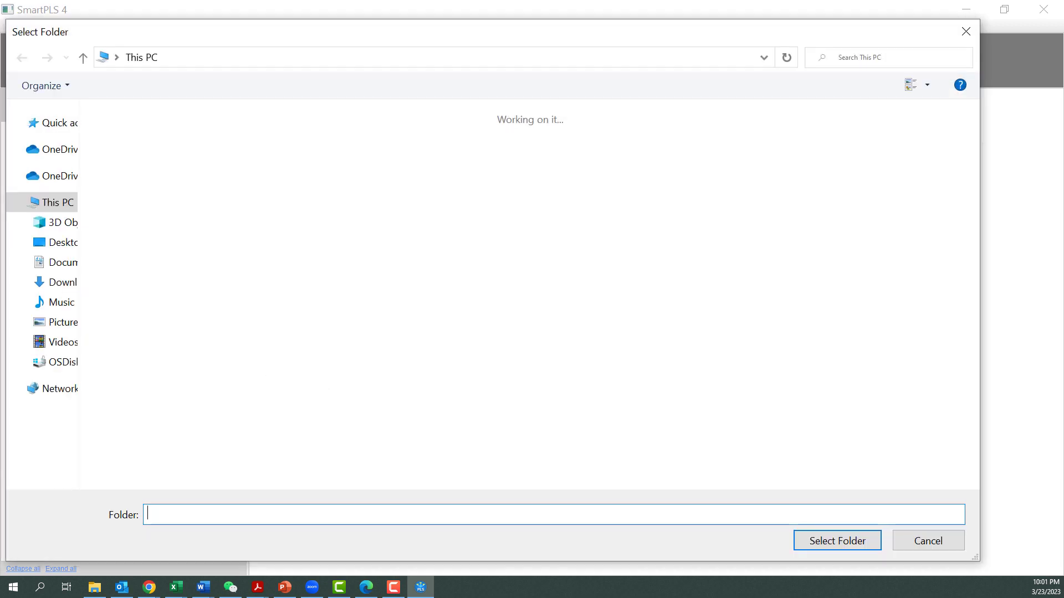
double_click(211, 198)
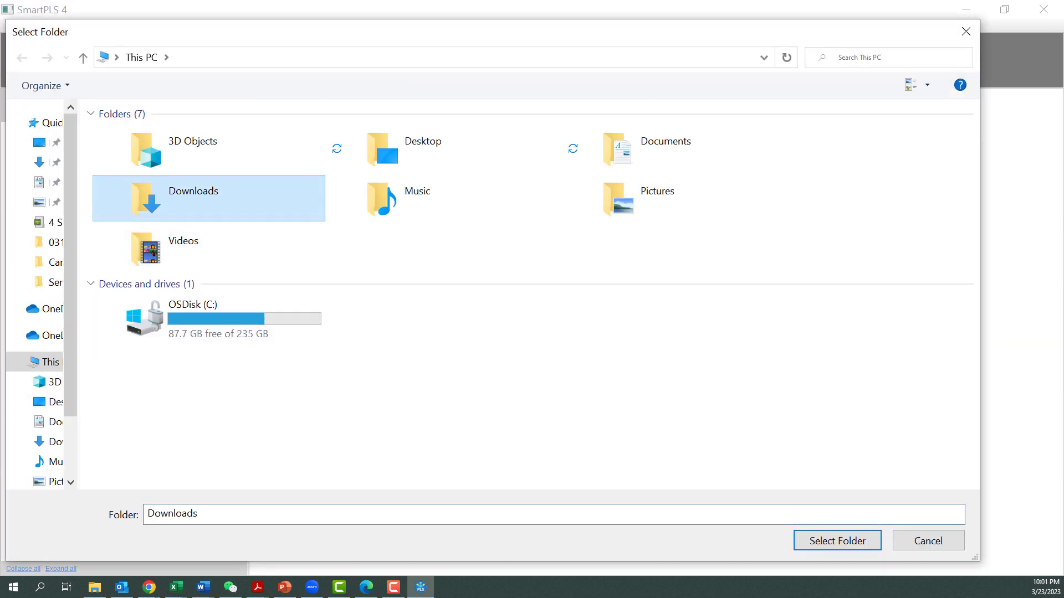
right_click(187, 477)
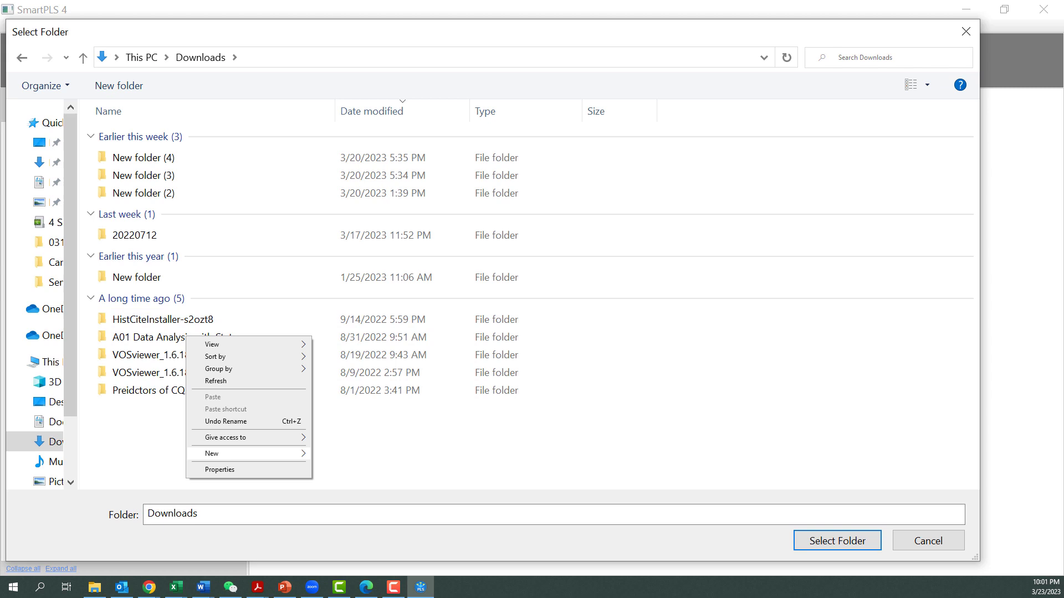
mouse_move(249, 454)
click(333, 315)
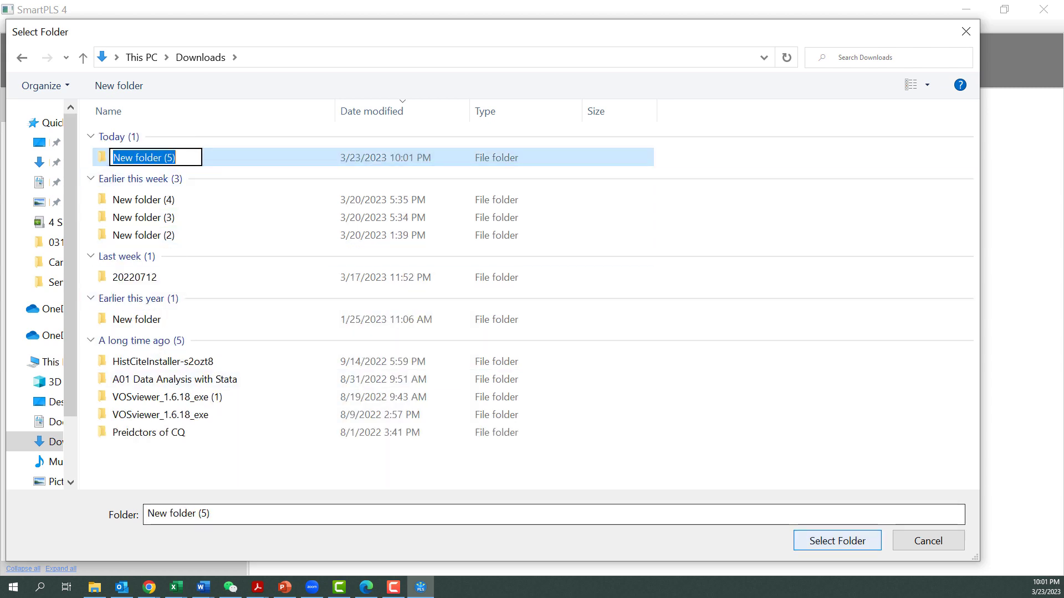
key(Return)
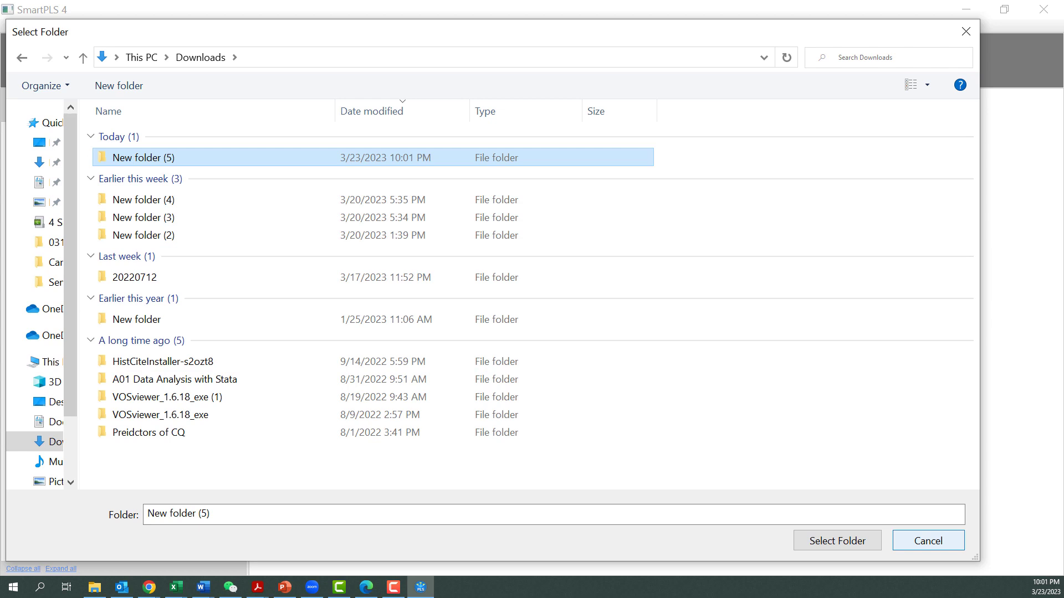
click(928, 541)
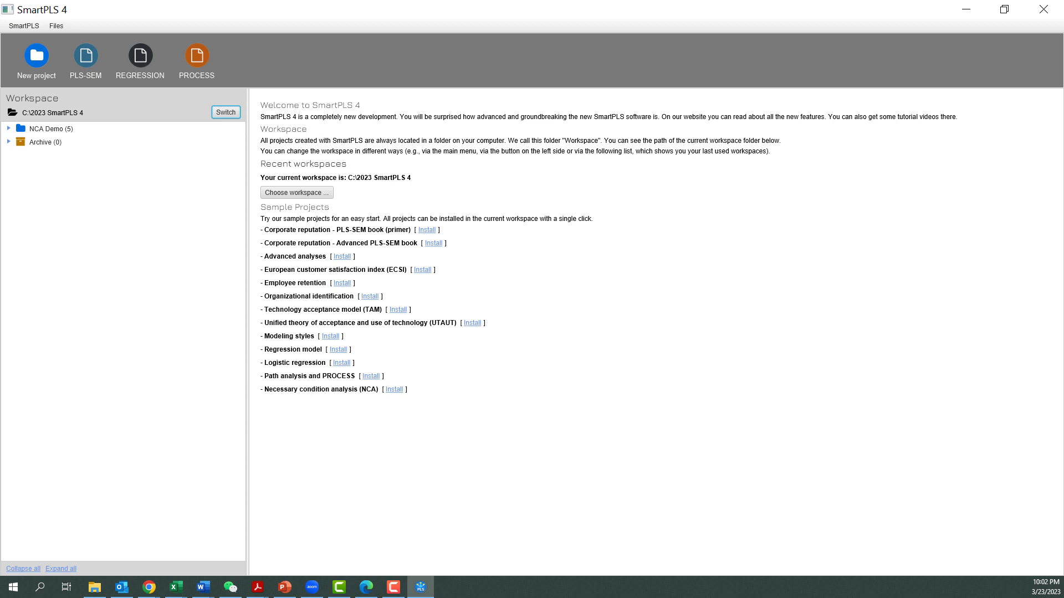
Create a new project named TAM NCA in the current workspace.
click(36, 61)
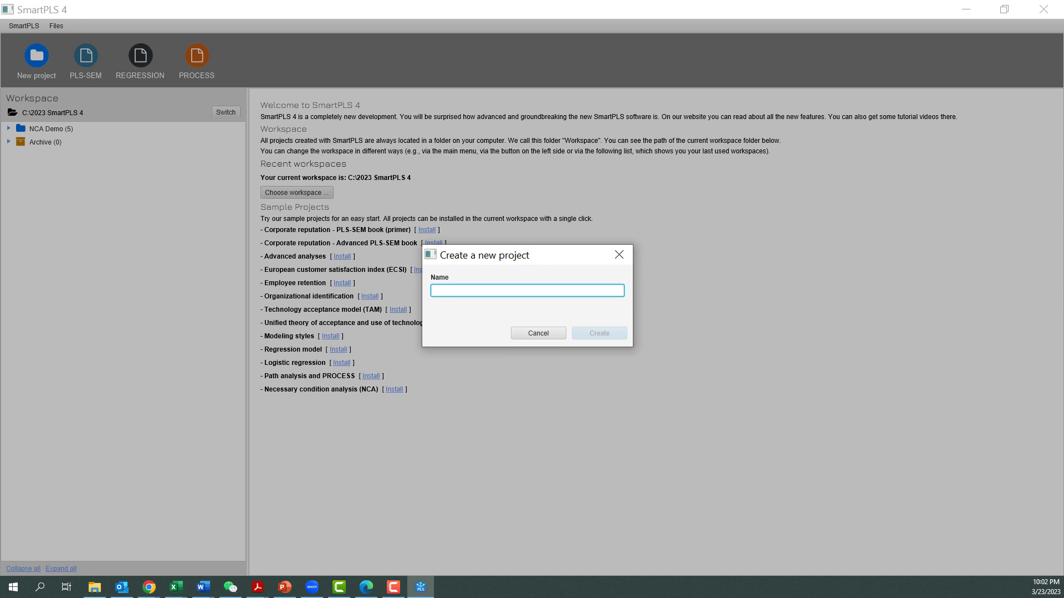
text(TAM)
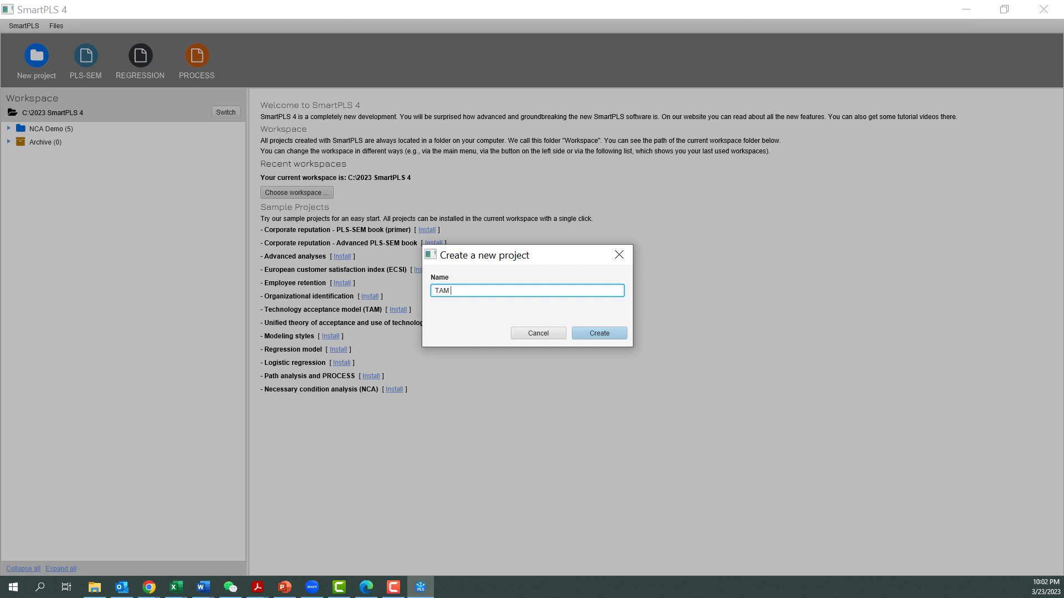
text( NCA)
key(Return)
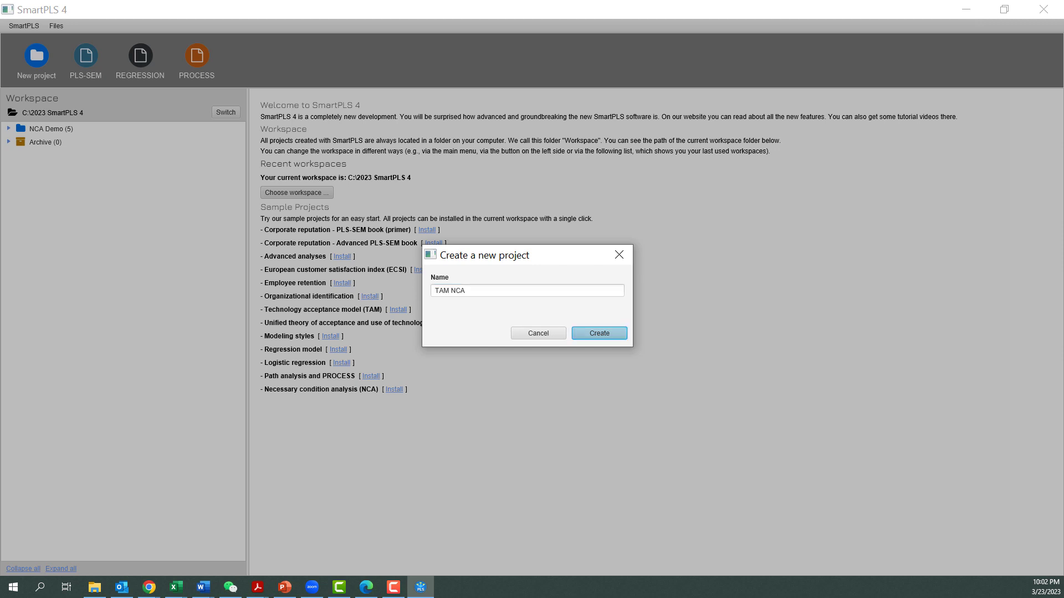
Open the Extended TAM dataset text file for import into the TAM NCA project.
click(36, 151)
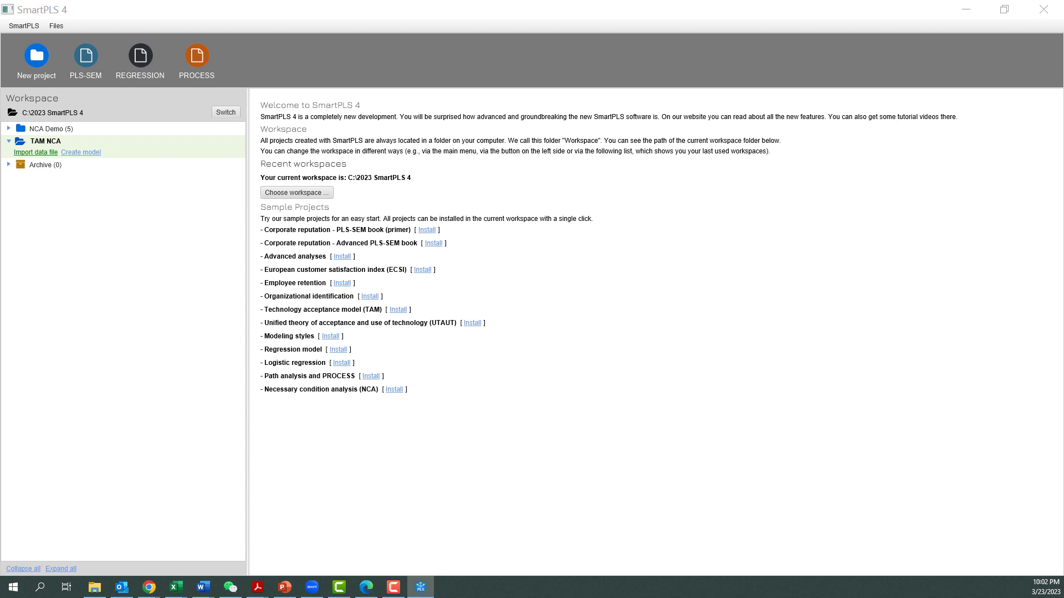
click(160, 136)
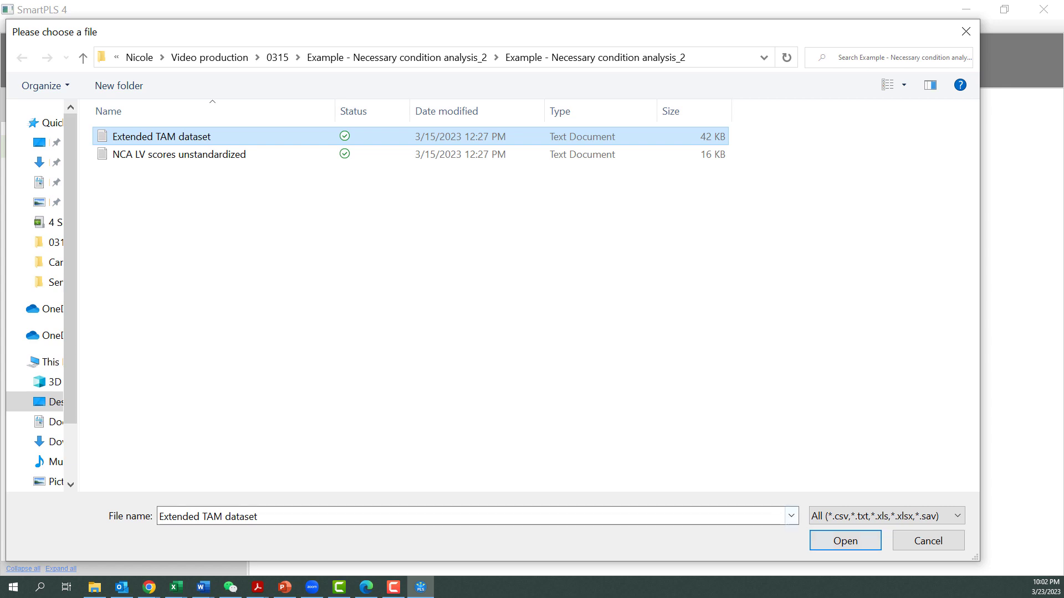
click(845, 541)
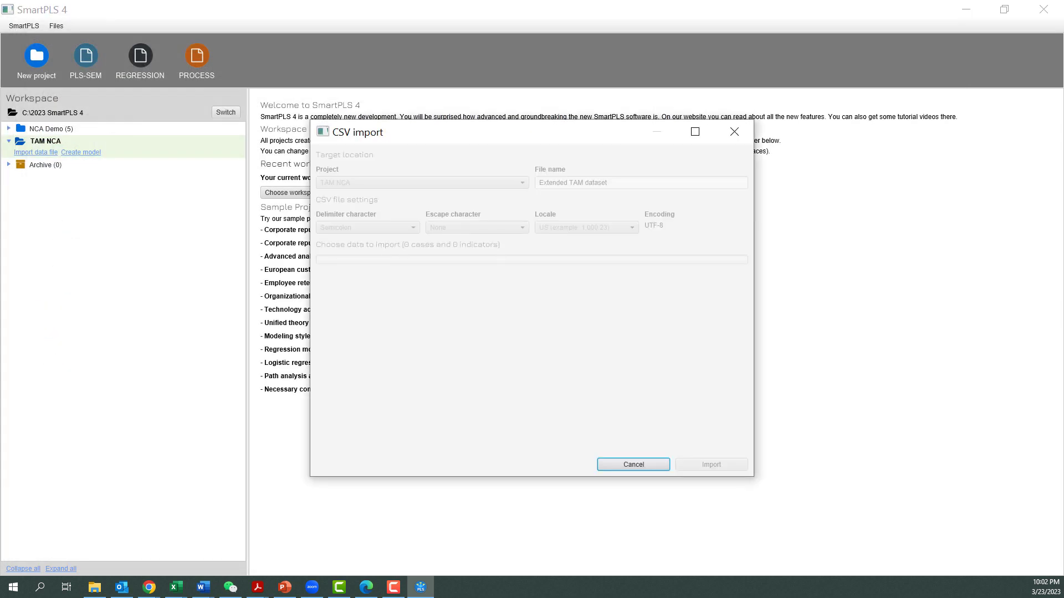
Review the indicators' scales, missing values and minimum and maximum values, including USE_01, and import the dataset with the preset settings.
scroll(526, 333, down, 5)
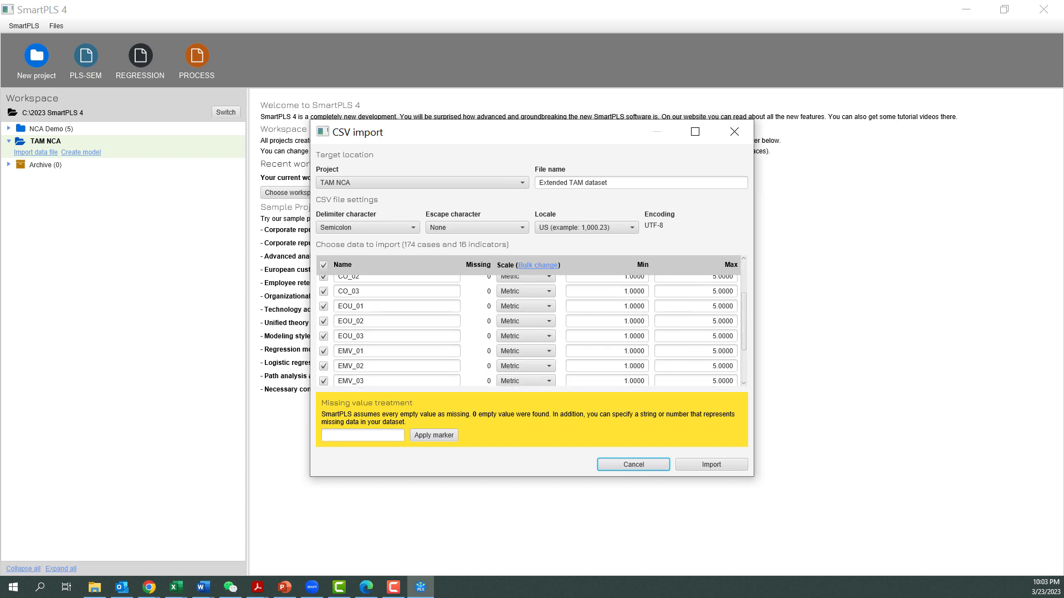
scroll(526, 333, up, 5)
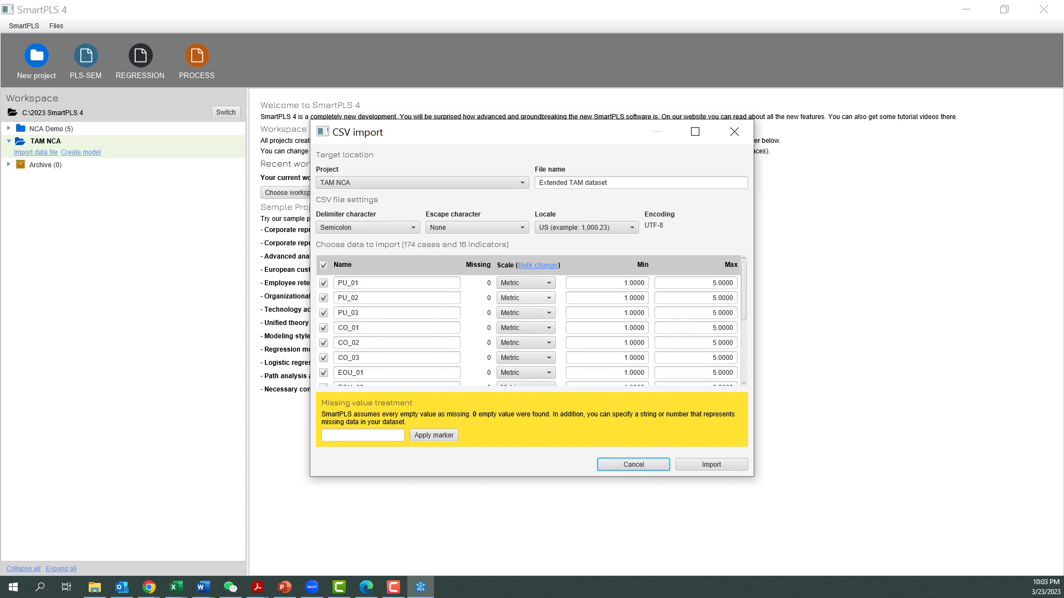
scroll(526, 358, down, 1)
scroll(527, 358, down, 3)
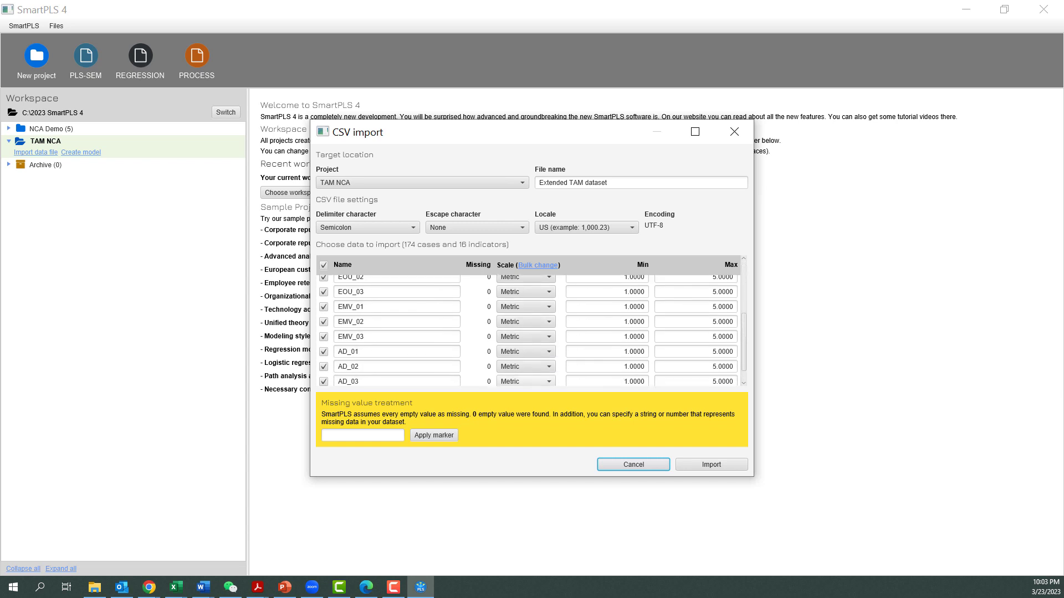
scroll(526, 358, up, 5)
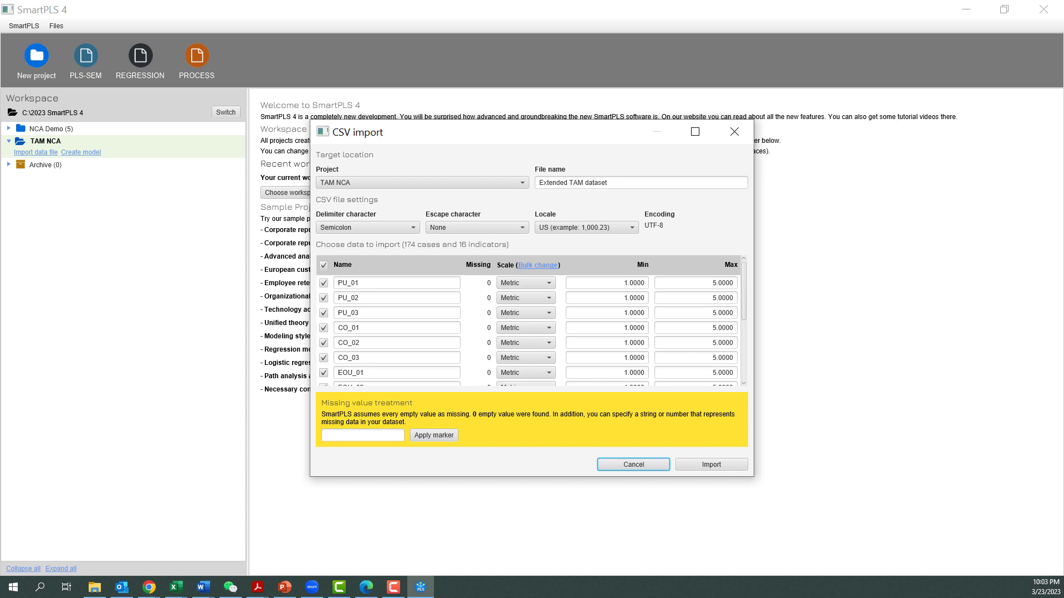
scroll(526, 331, down, 3)
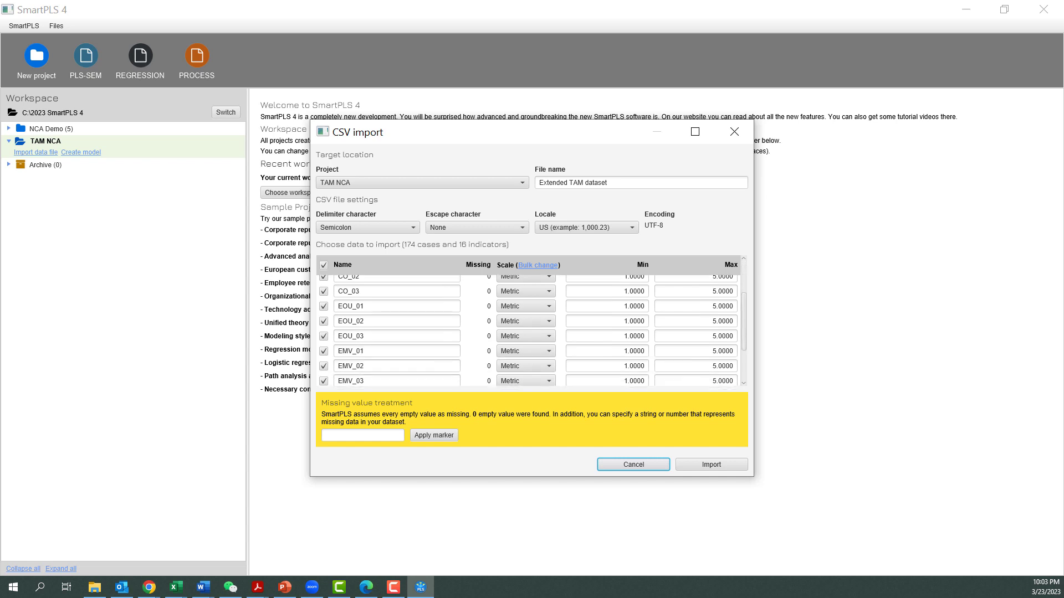
scroll(526, 331, down, 1)
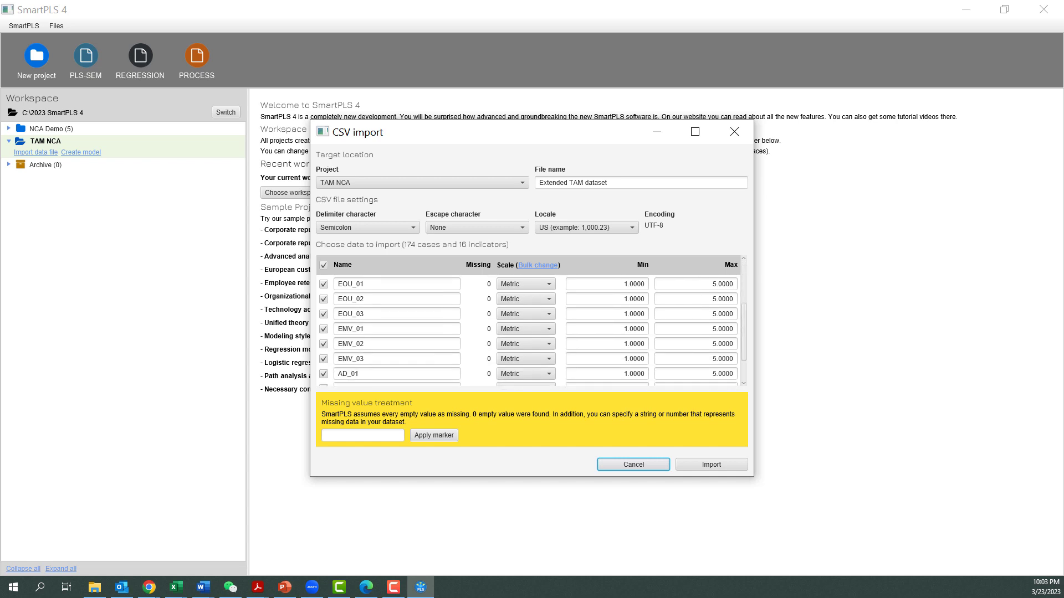
scroll(526, 331, down, 1)
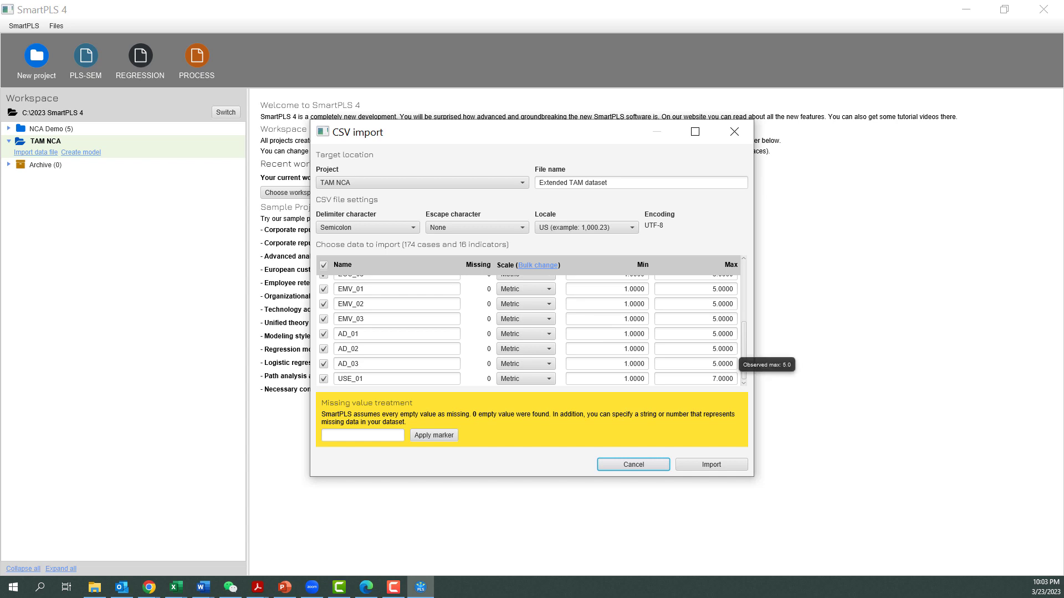
drag(337, 379, 364, 379)
double_click(634, 378)
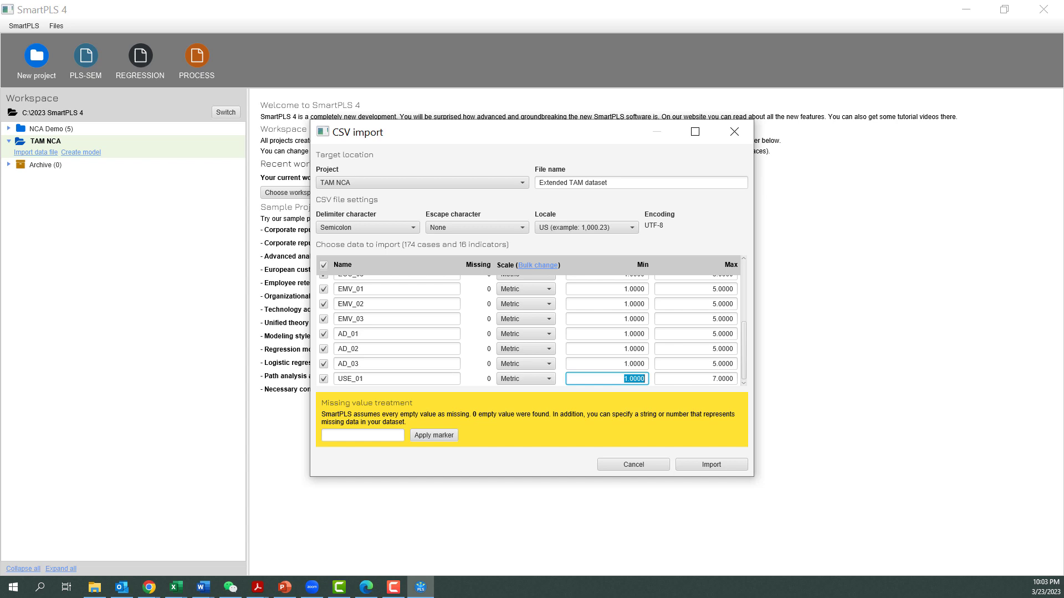
click(717, 379)
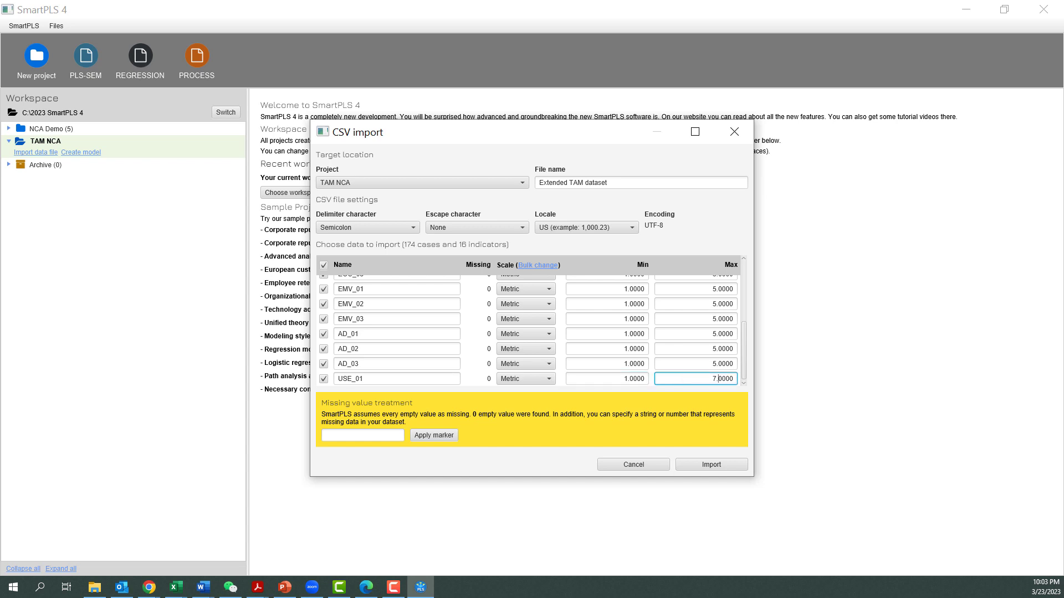
scroll(526, 364, up, 2)
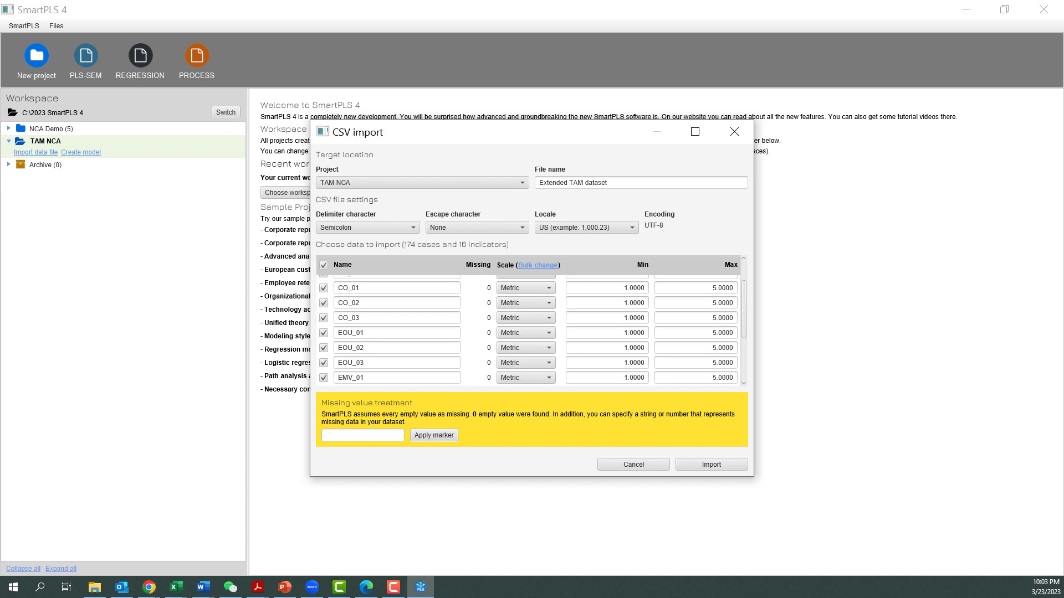
click(711, 464)
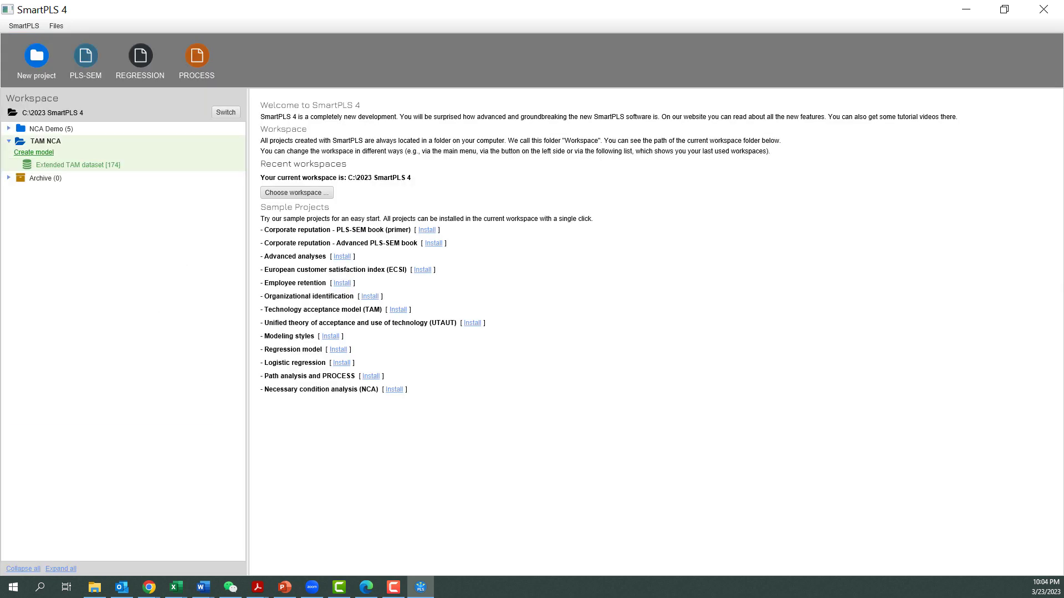
Create a new model of type PLS-SEM in the TAM NCA project and name it PLS-SEM.
click(33, 152)
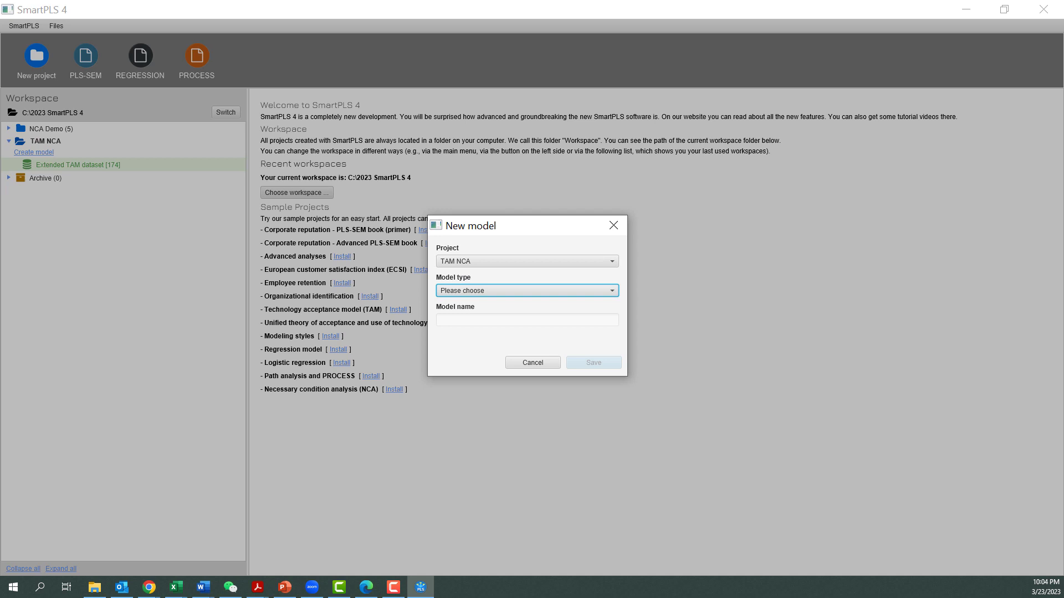
click(526, 290)
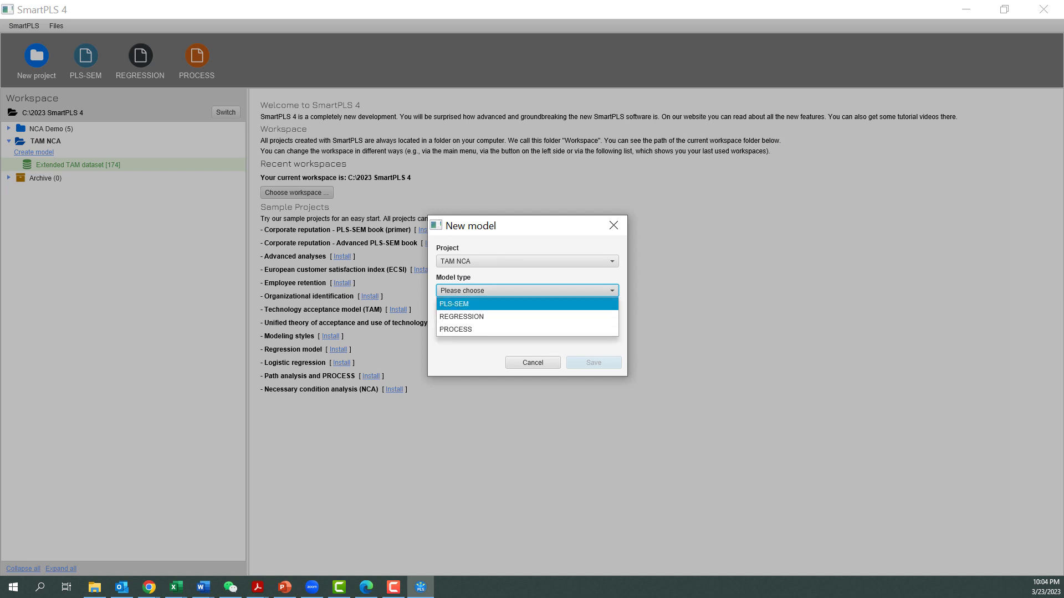
click(454, 303)
click(526, 320)
text(PLS-S)
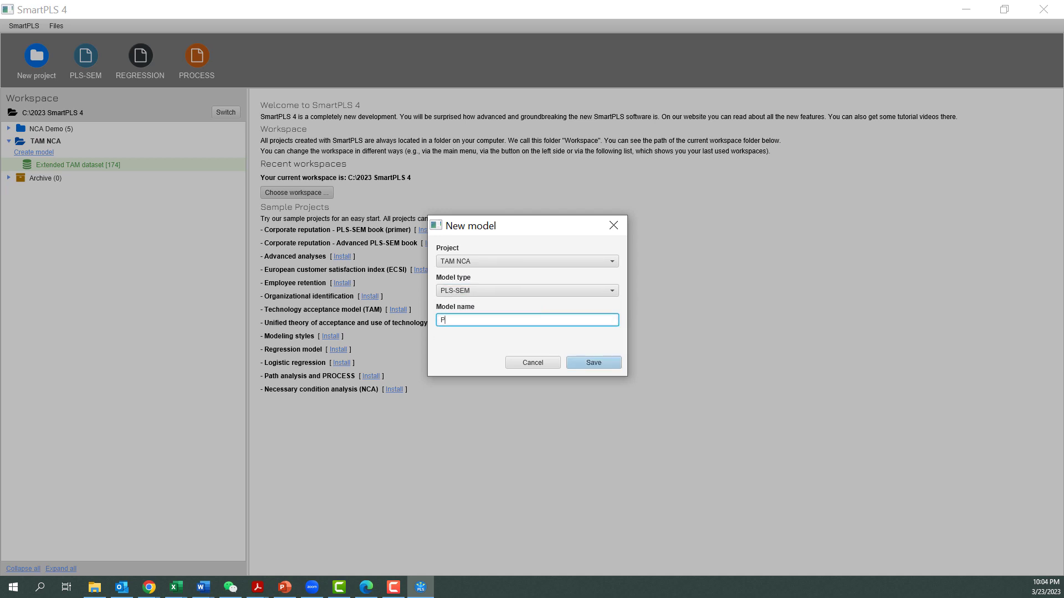
text(EM)
key(Tab)
key(Return)
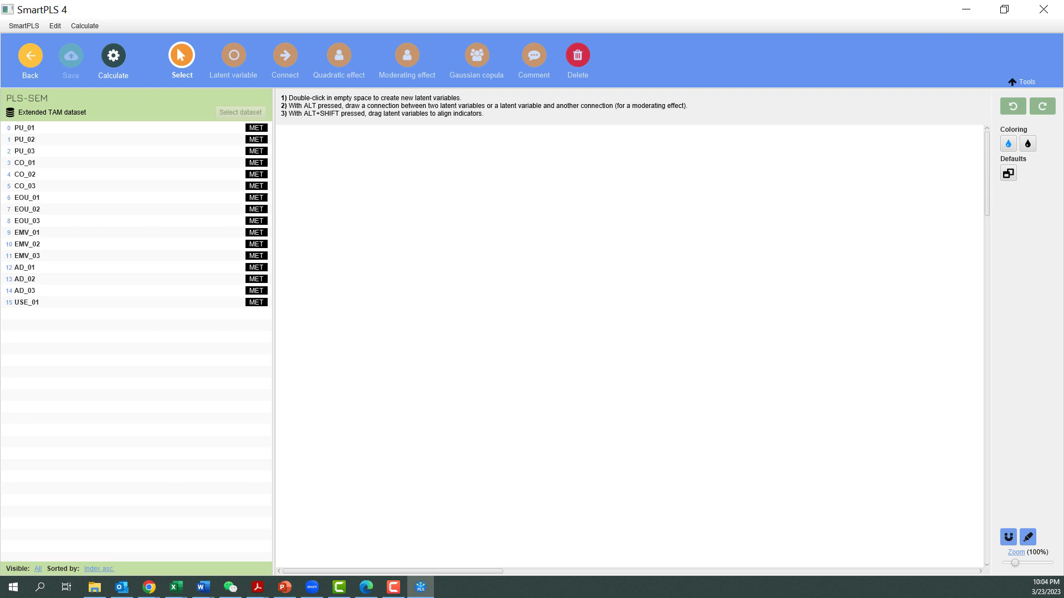
Add a latent variable named Adoption Intention with indicators AD_01, AD_02 and AD_03, and place it in the upper middle of the canvas.
click(24, 267)
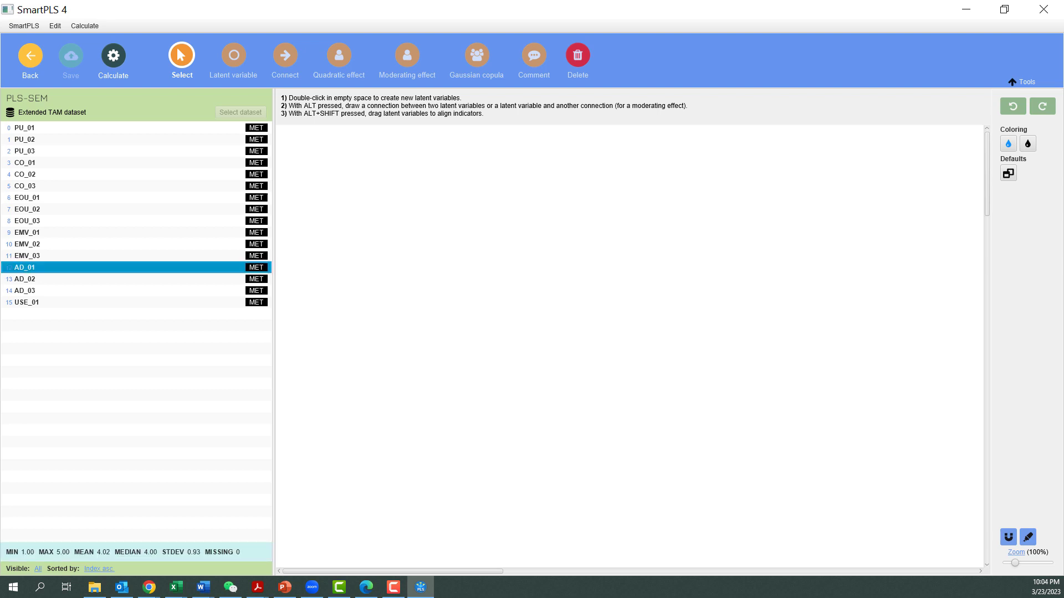
shift+click(24, 290)
drag(24, 290, 859, 290)
key(BackSpace)
key(BackSpace)
key(BackSpace)
key(BackSpace)
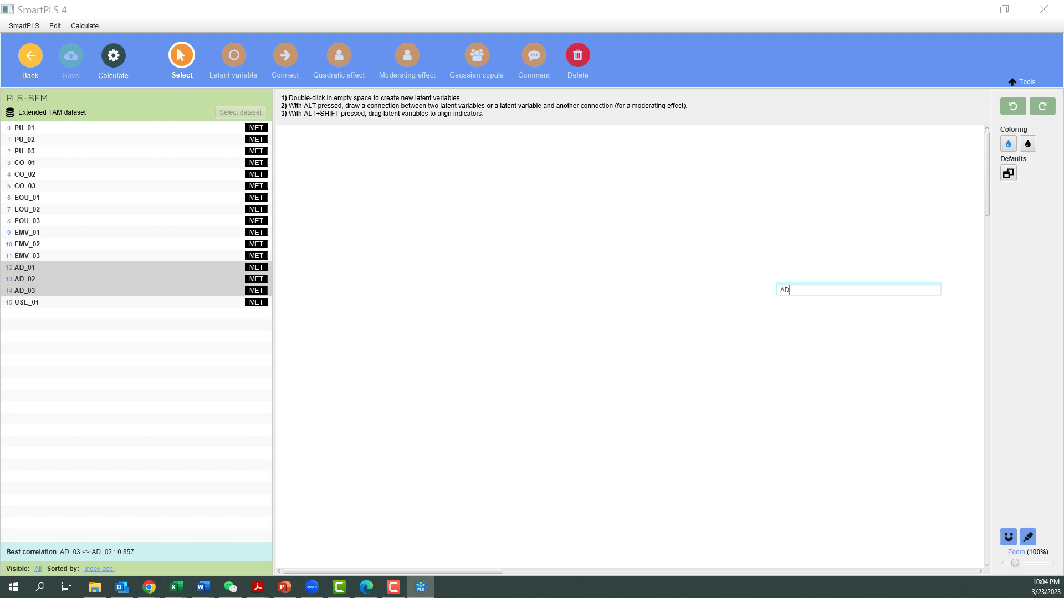
text(Adoption Intention)
key(Return)
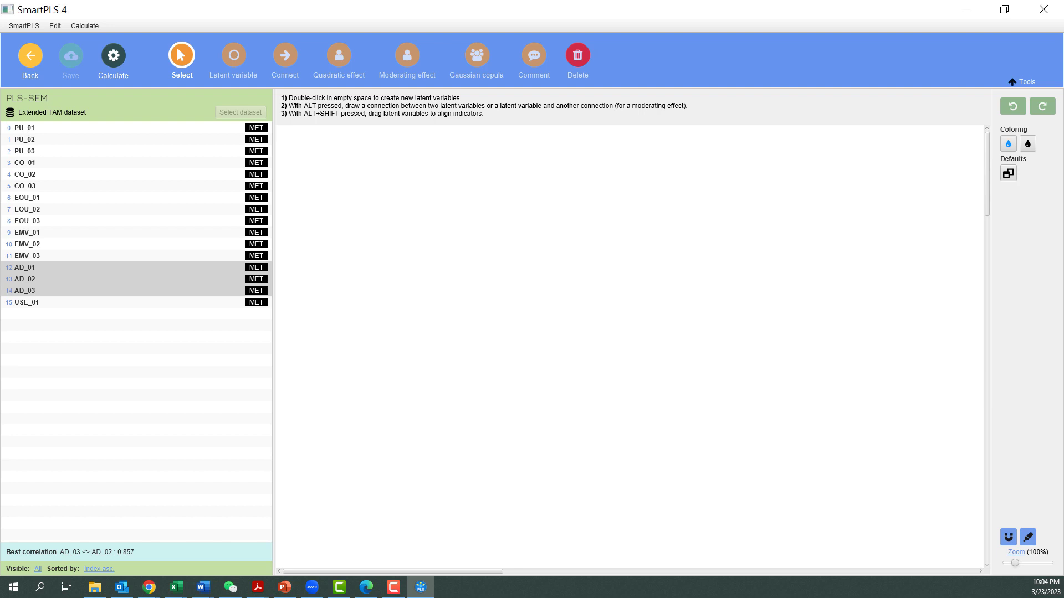
mouse_move(502, 285)
mouse_down()
mouse_move(646, 225)
mouse_move(644, 237)
mouse_up()
Add a latent variable named Technology Use with indicator USE_01, and place it below Adoption Intention.
click(26, 302)
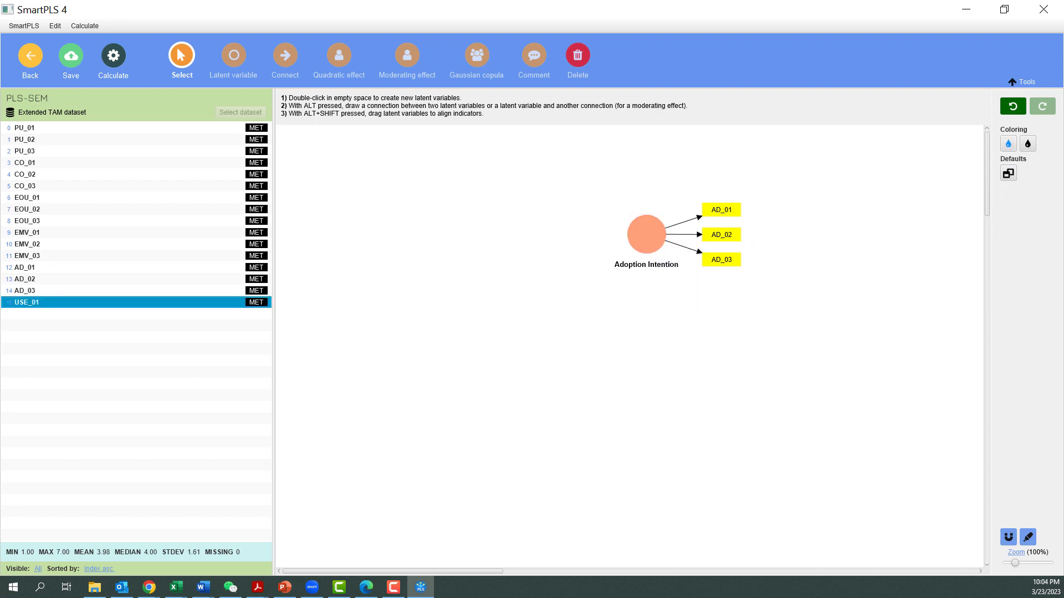
drag(27, 302, 934, 343)
key(ctrl+a)
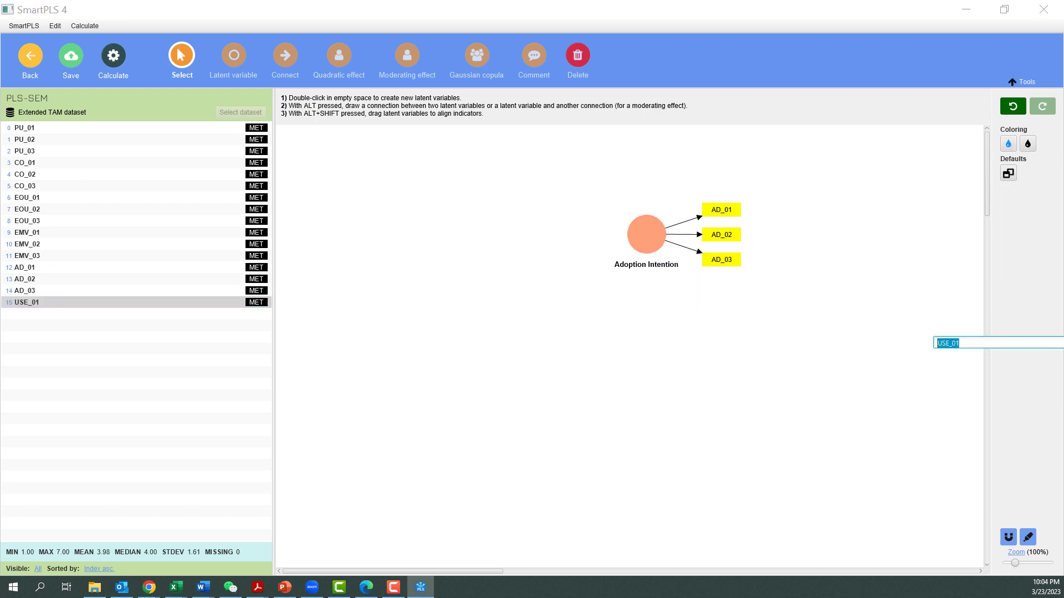
key(BackSpace)
text(Technology Use)
key(Return)
drag(661, 336, 655, 331)
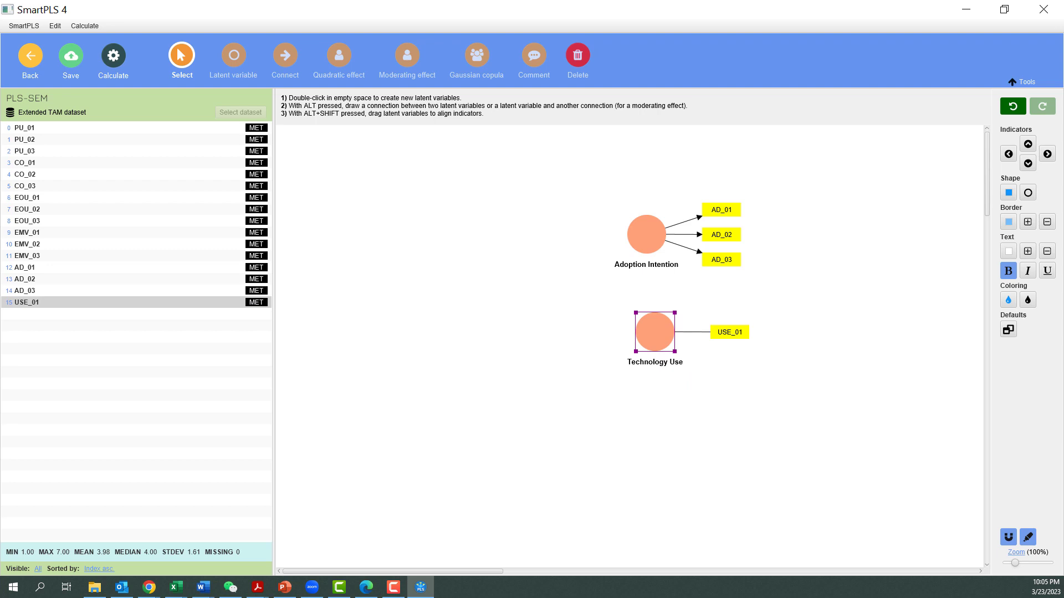
Add a latent variable named Emotional Value with indicators EMV_01, EMV_02 and EMV_03, and place it at the upper left of the canvas.
click(27, 232)
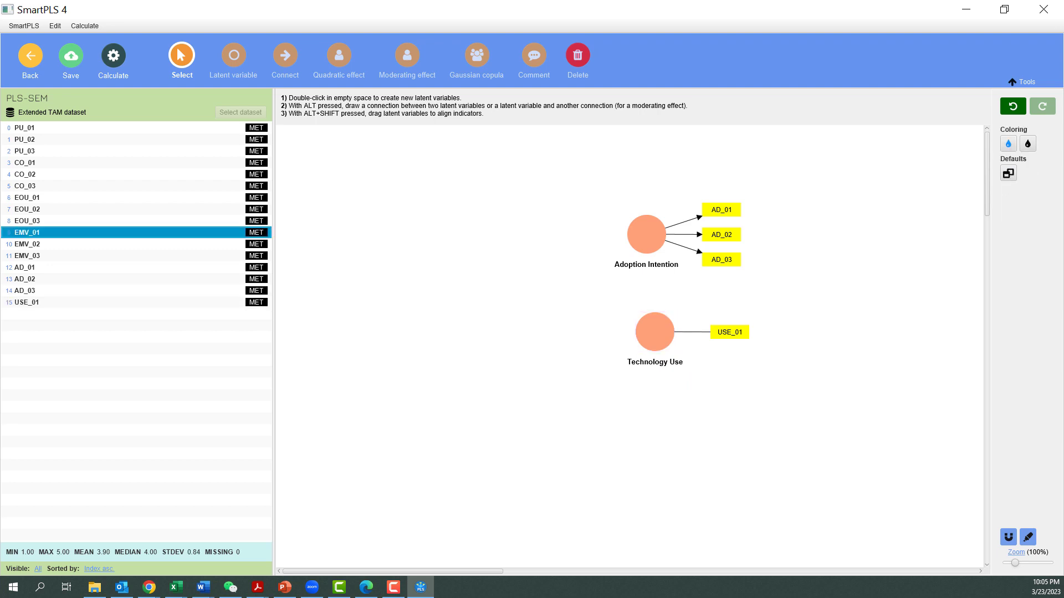
shift+click(26, 256)
drag(26, 256, 647, 188)
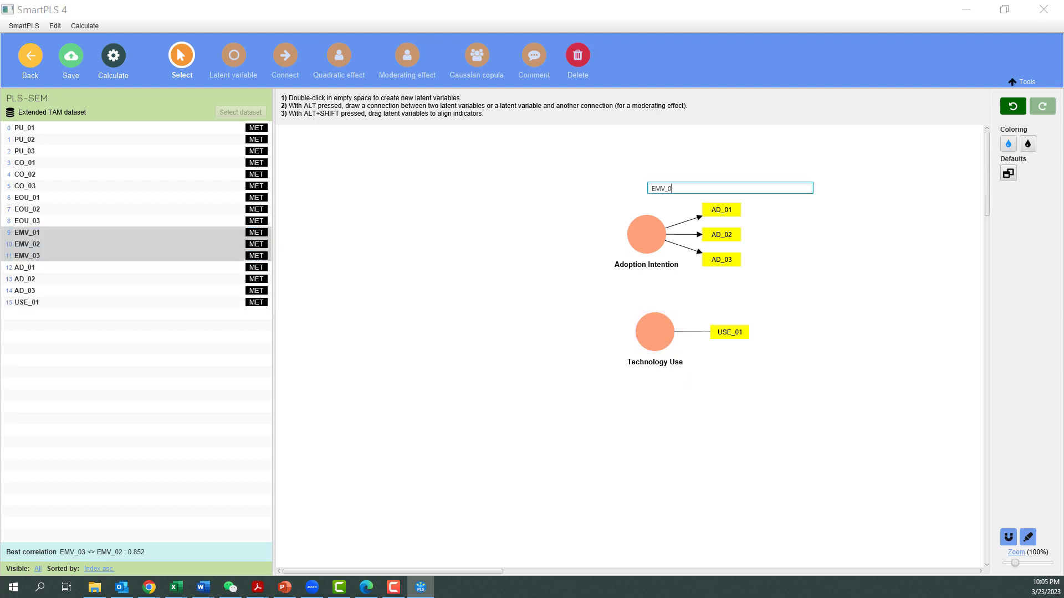
text(Emotional Value)
key(Return)
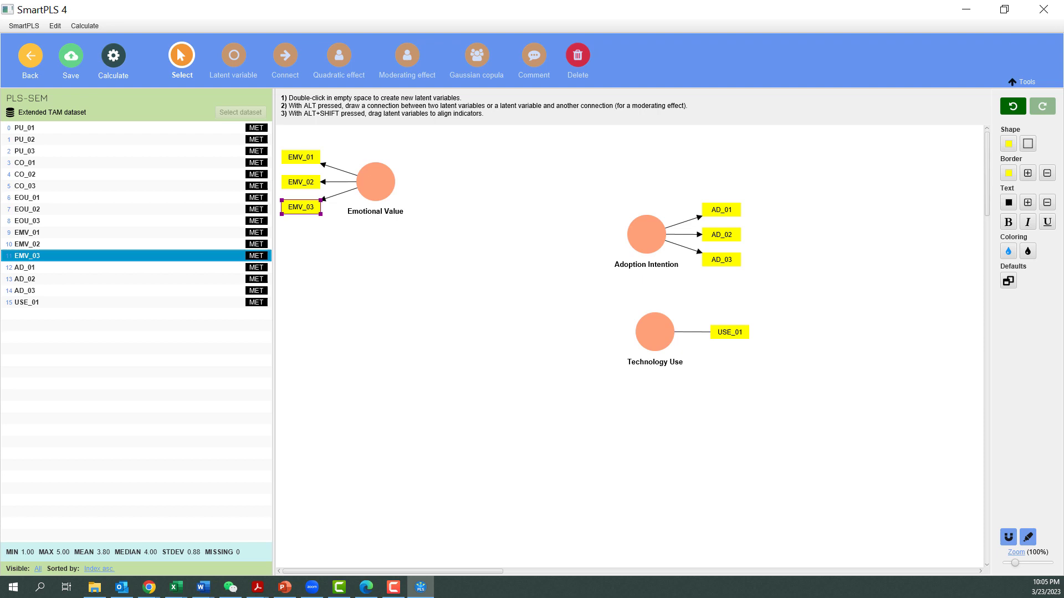
drag(392, 175, 394, 174)
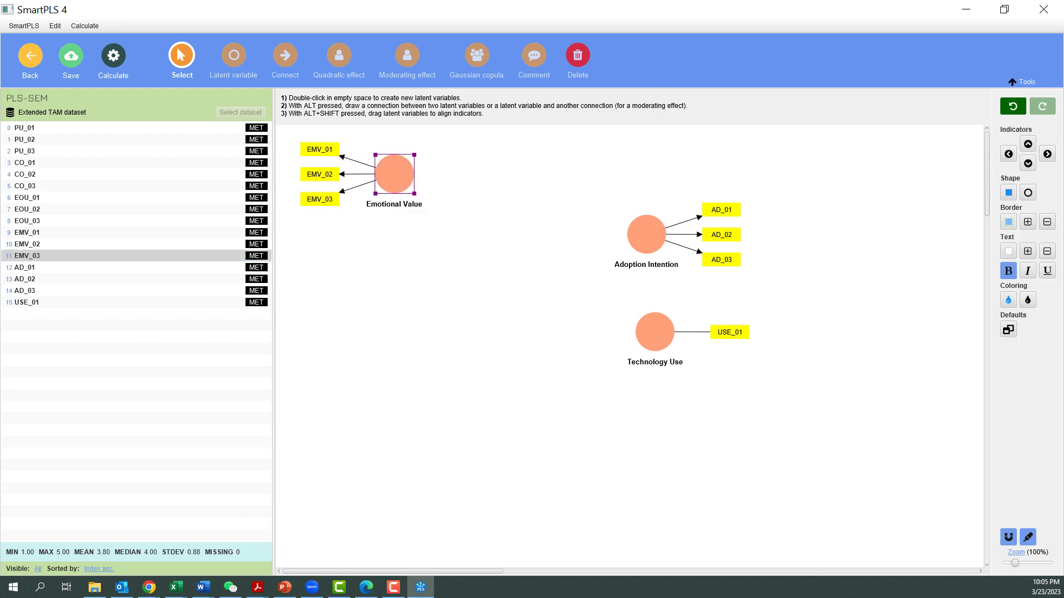
Add a latent variable named Ease of Use with indicators EOU_01 to EOU_03 on its left side, and align it below Emotional Value.
click(26, 197)
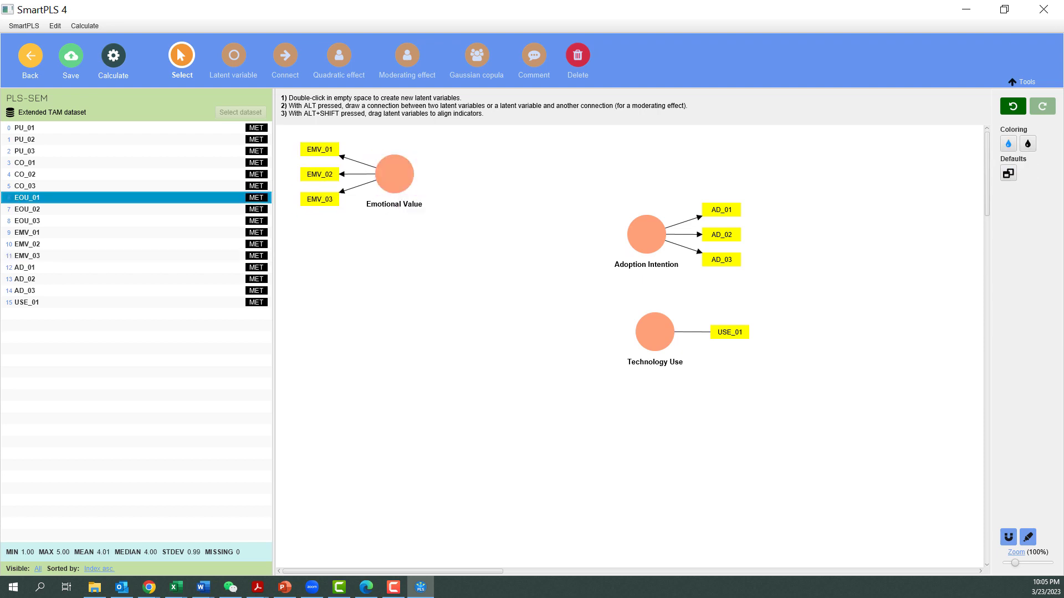
shift+click(27, 221)
drag(26, 221, 697, 246)
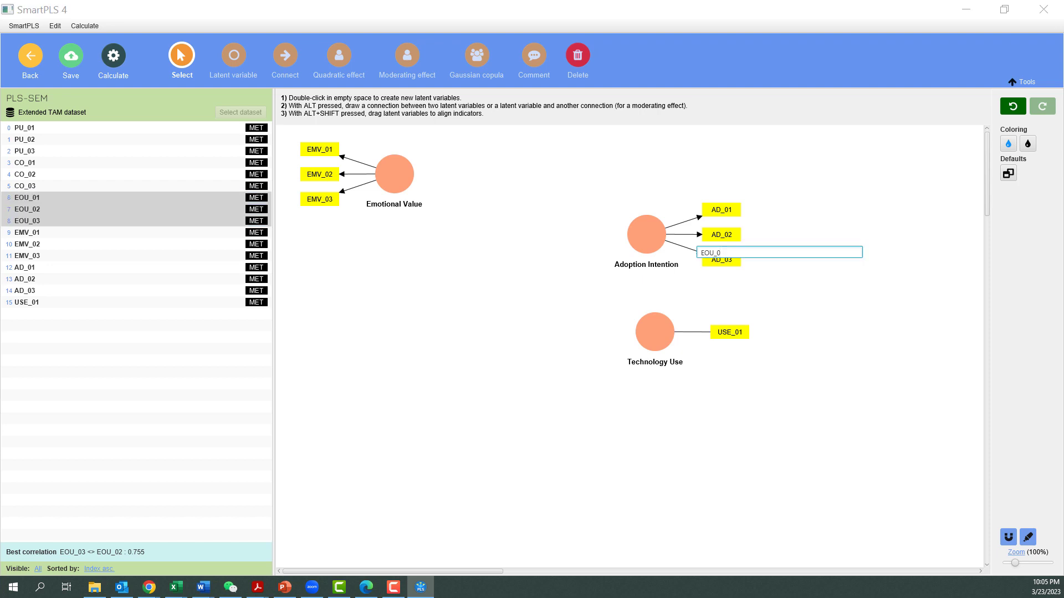
text(Ease of Use)
key(Return)
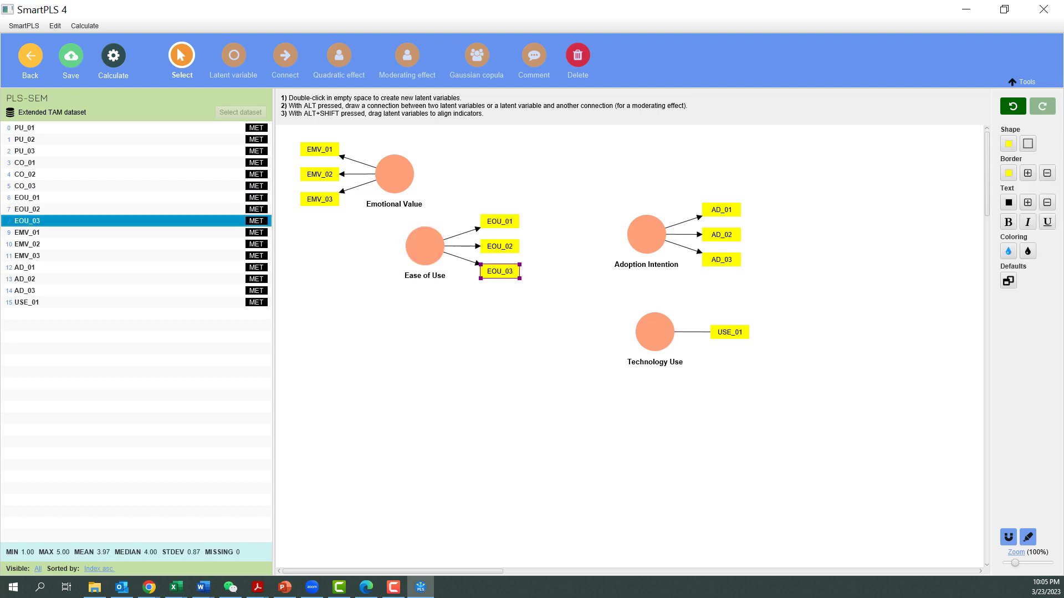
click(424, 246)
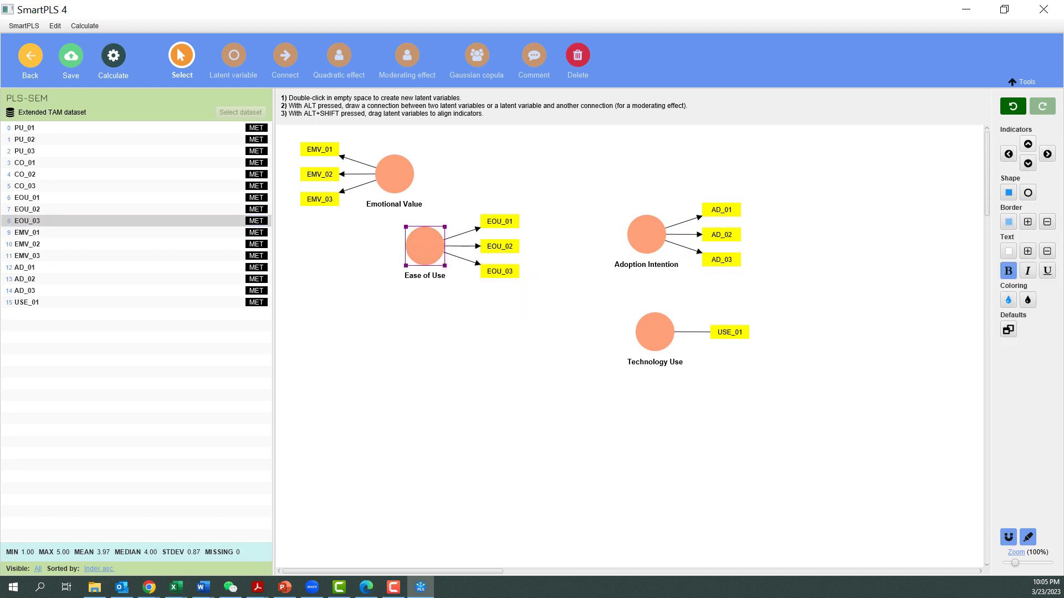
click(1008, 153)
click(350, 246)
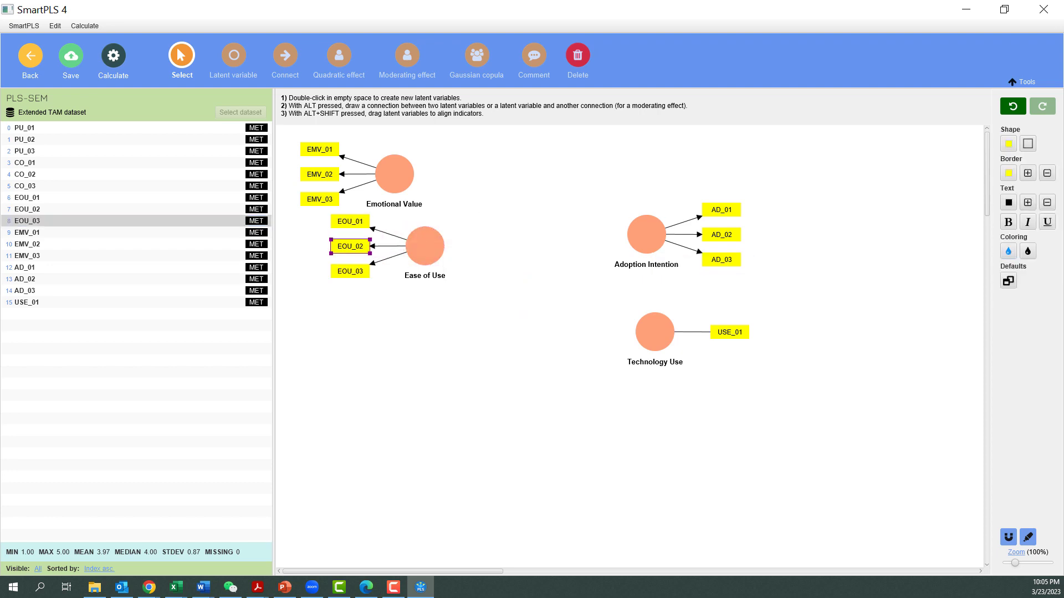
click(415, 247)
drag(416, 247, 388, 264)
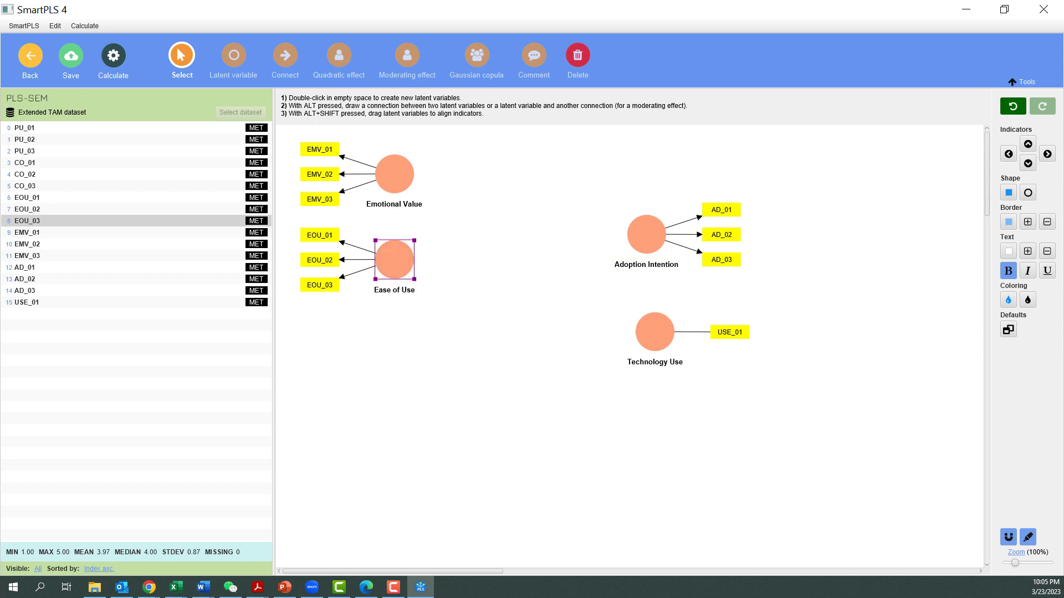
Add a latent variable named Usefulness with indicators PU_01 to PU_03 on its left side, and align it below Ease of Use.
click(24, 128)
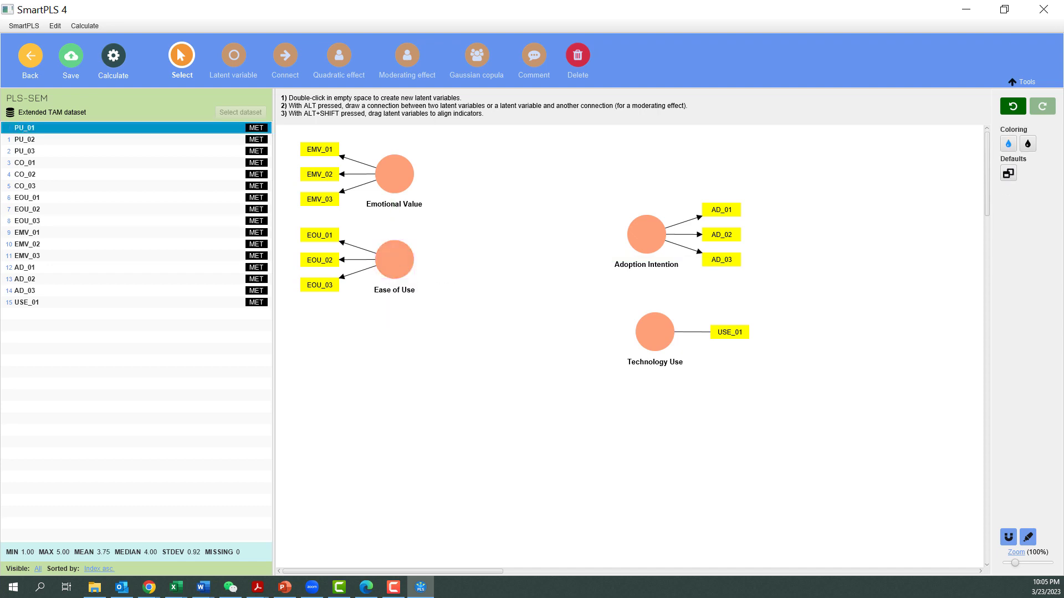
shift+click(24, 151)
drag(24, 150, 657, 346)
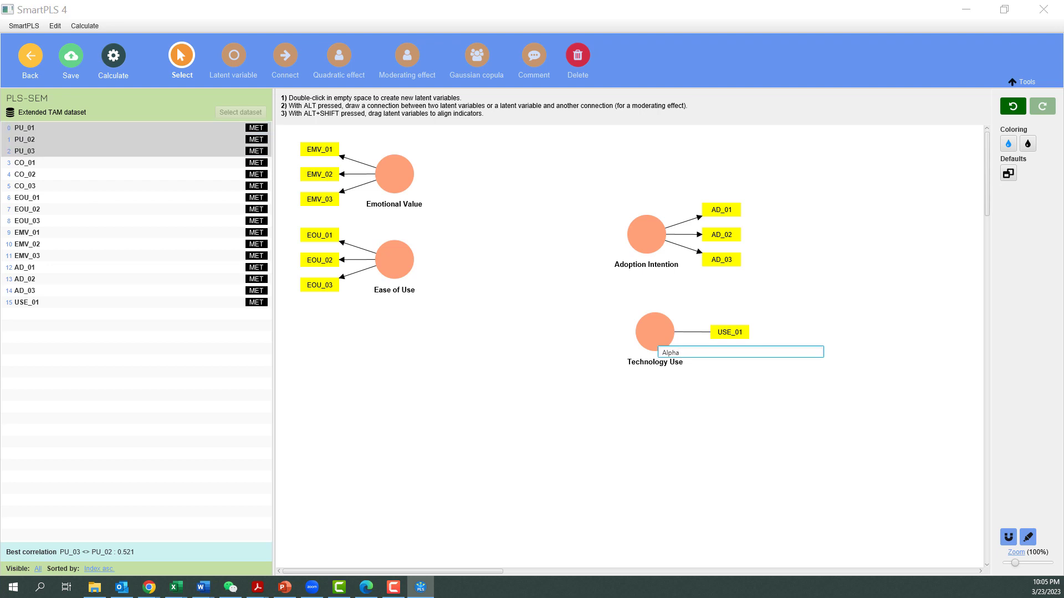
key(ctrl+a)
text(Usefulness)
key(Return)
click(386, 345)
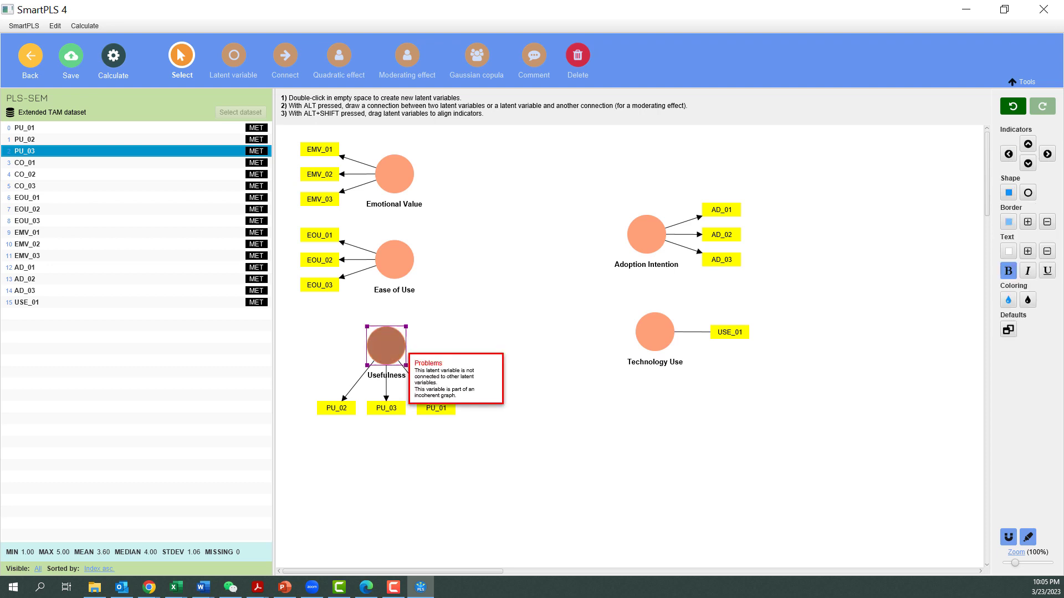
click(1009, 154)
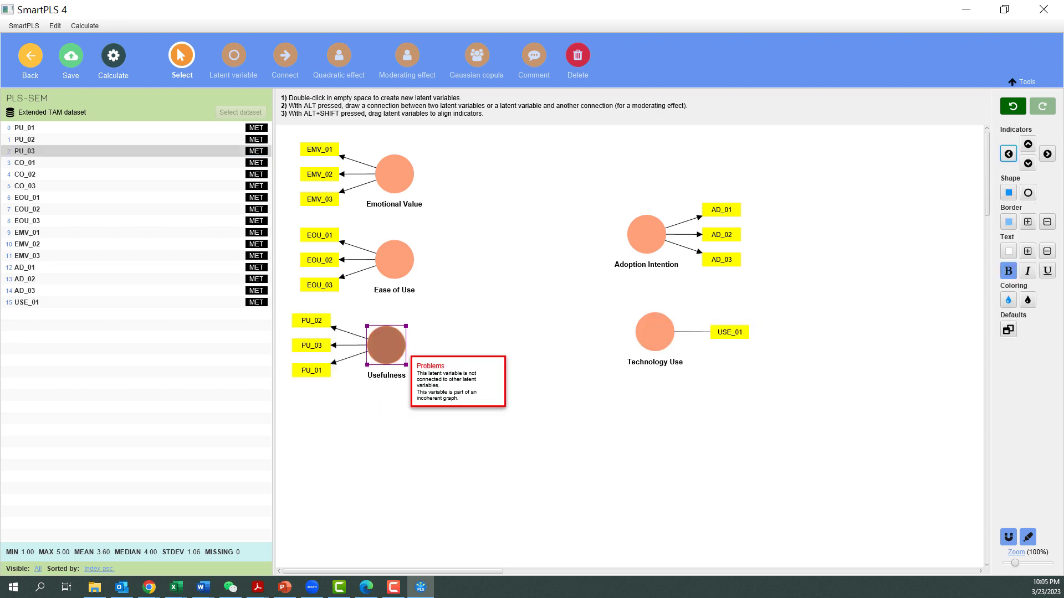
drag(387, 345, 395, 343)
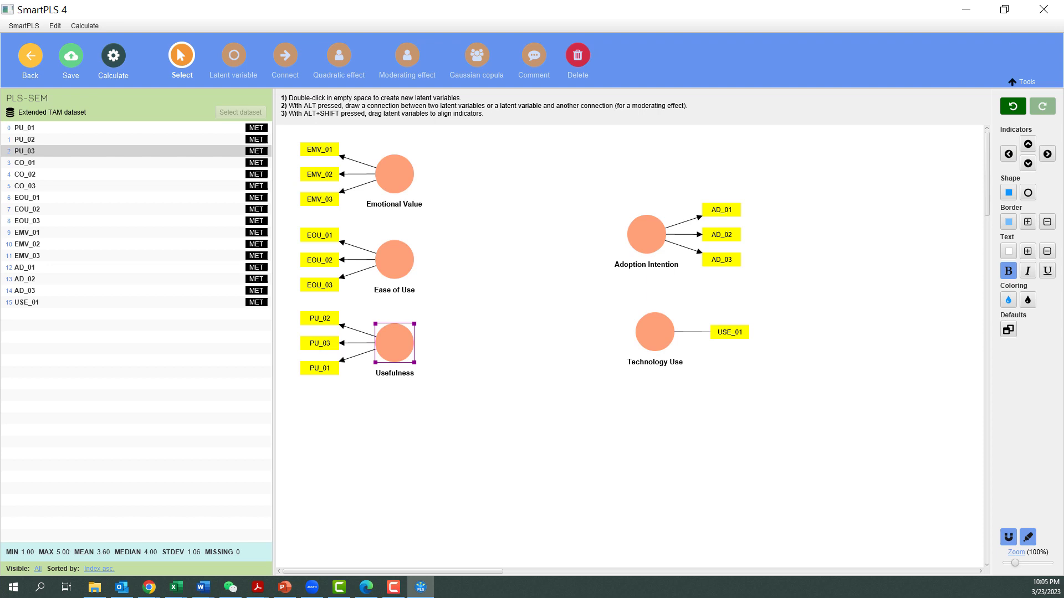
Add a latent variable named Compatibility with indicators CO_01 to CO_03 on its left side, and align it below Usefulness.
click(25, 162)
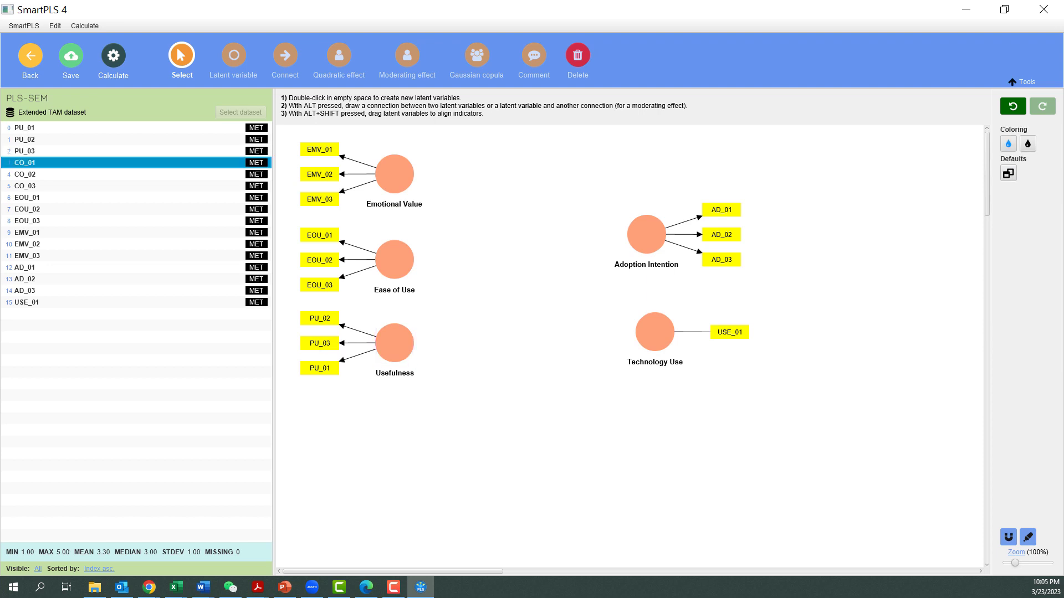
shift+click(25, 186)
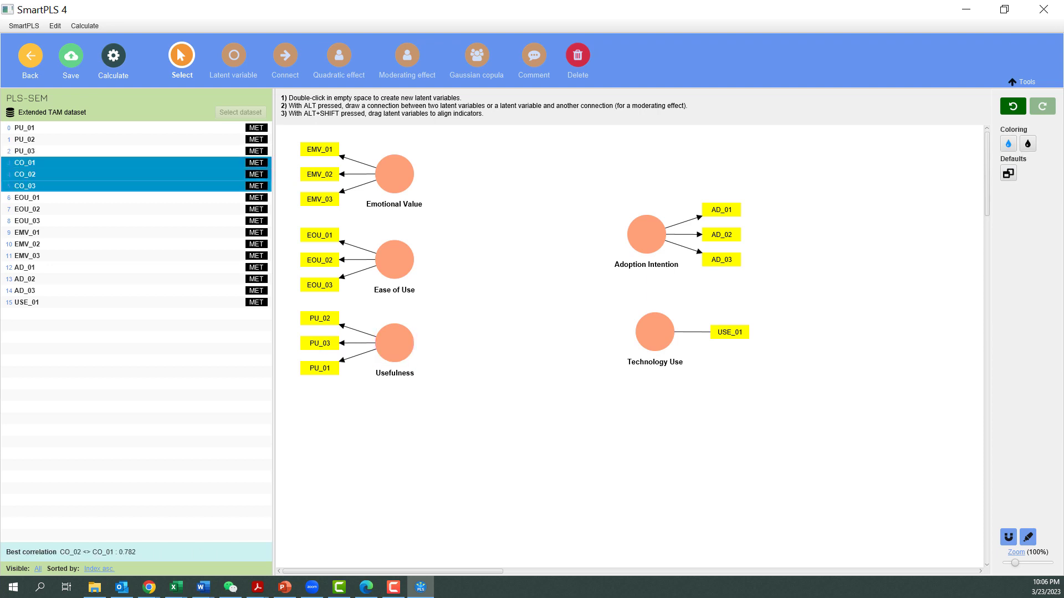
drag(25, 185, 660, 439)
text(C)
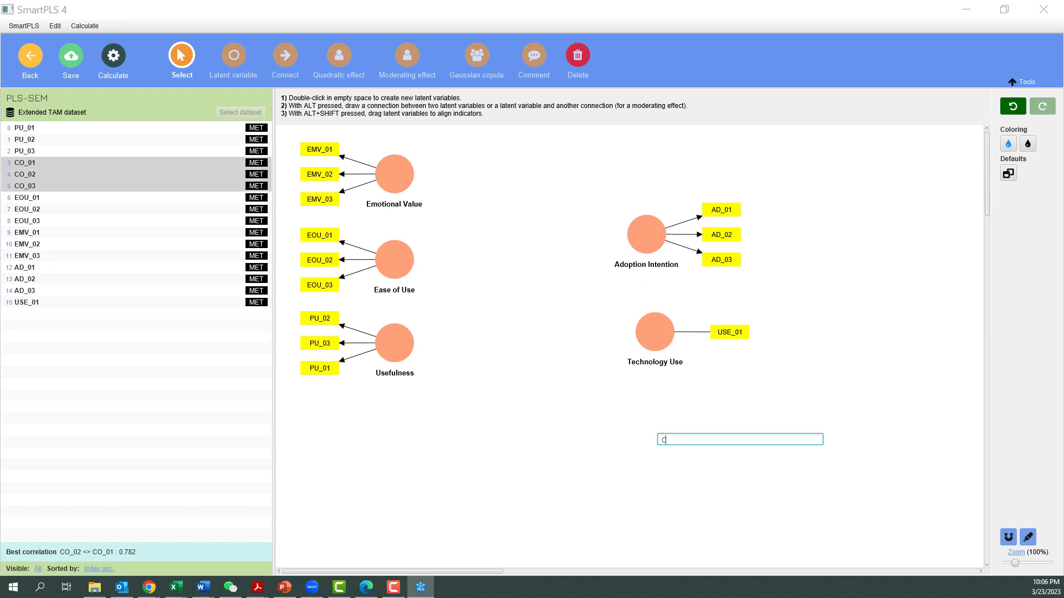
text(ompatibility)
key(Return)
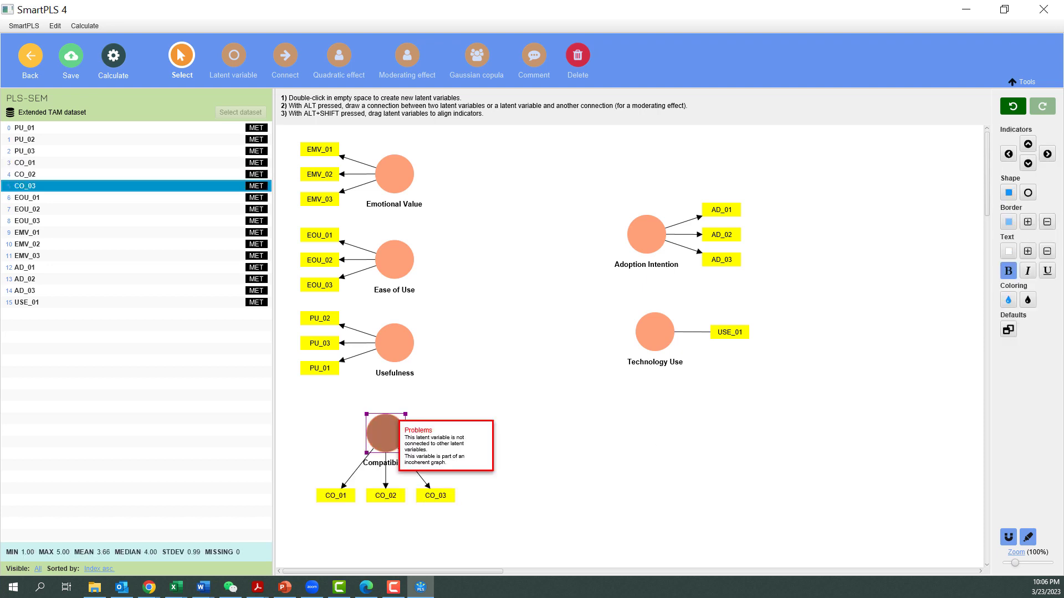
click(382, 432)
click(1008, 153)
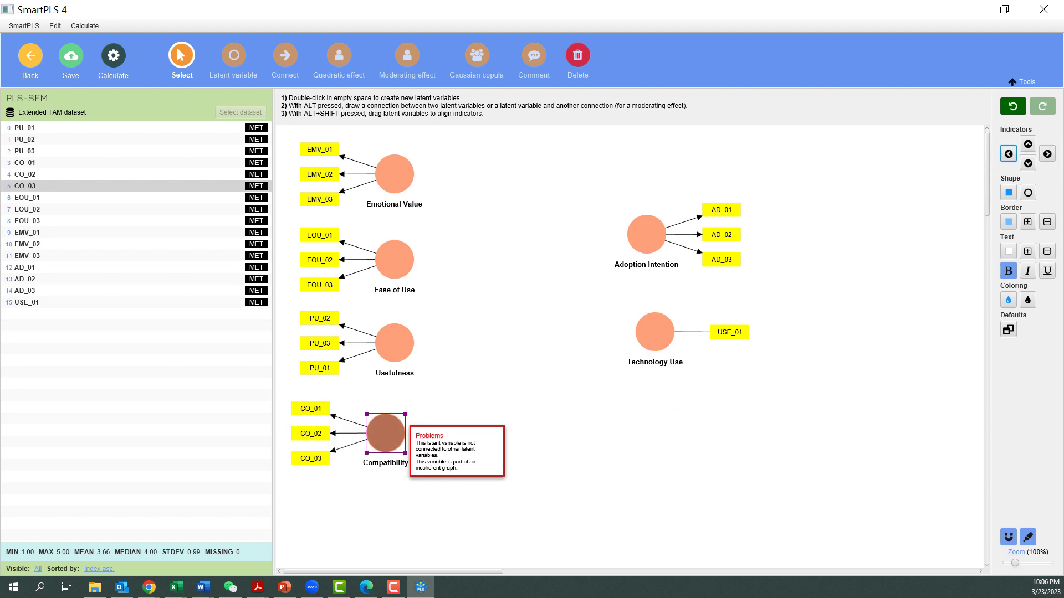
drag(386, 433, 395, 431)
key(Escape)
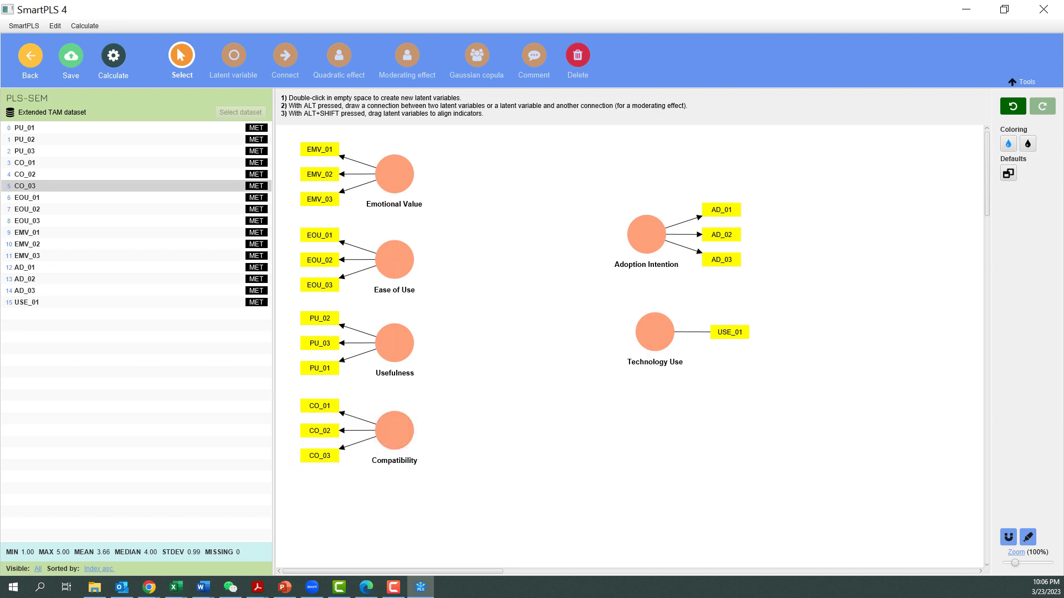
Draw paths from Emotional Value, Ease of Use, Usefulness and Compatibility to both Adoption Intention and Technology Use.
key(alt)
drag(395, 174, 636, 236)
drag(395, 174, 648, 336)
drag(394, 259, 637, 235)
drag(395, 259, 648, 332)
drag(395, 342, 637, 340)
drag(395, 431, 629, 244)
drag(394, 430, 651, 340)
Draw a path from Adoption Intention to Technology Use, and align Technology Use directly beneath Adoption Intention.
drag(646, 234, 654, 322)
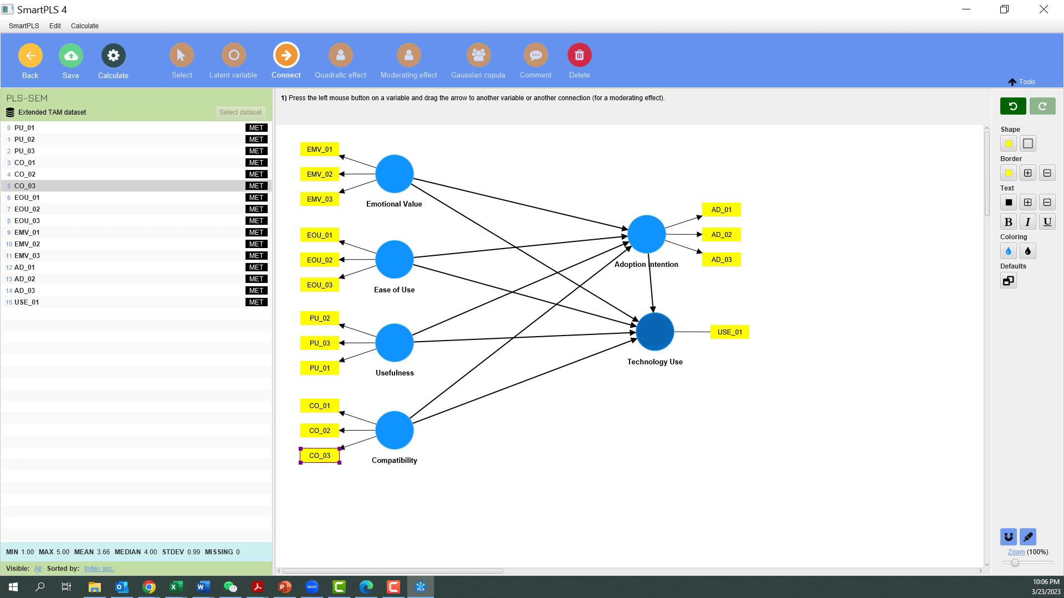
key(Escape)
drag(654, 332, 646, 332)
key(Escape)
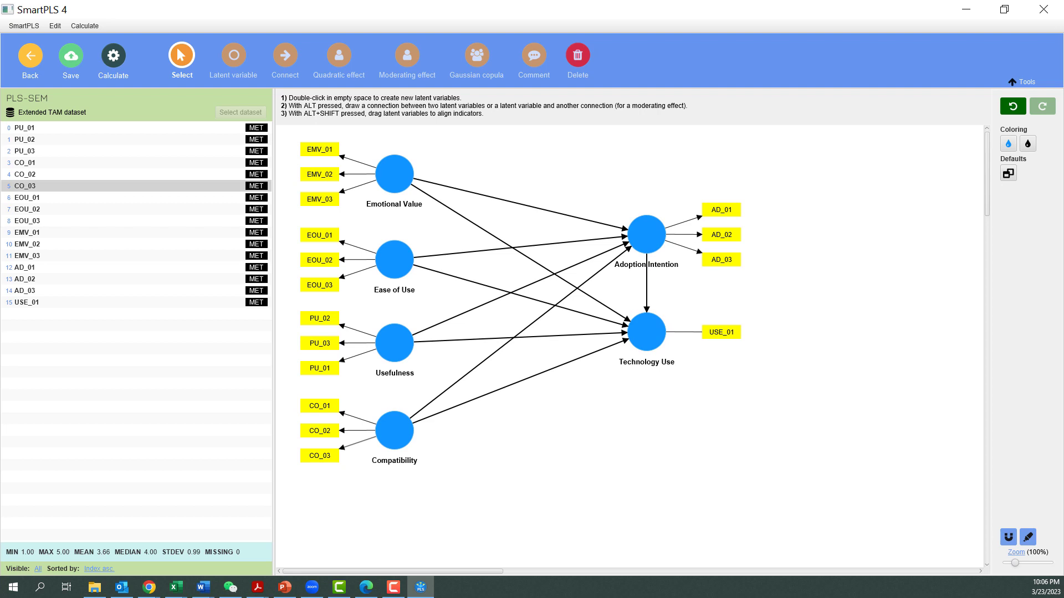
Run the PLS-SEM algorithm with the Path weighting scheme, Unstandardized results and default initial weights, opening the report.
click(116, 61)
click(165, 85)
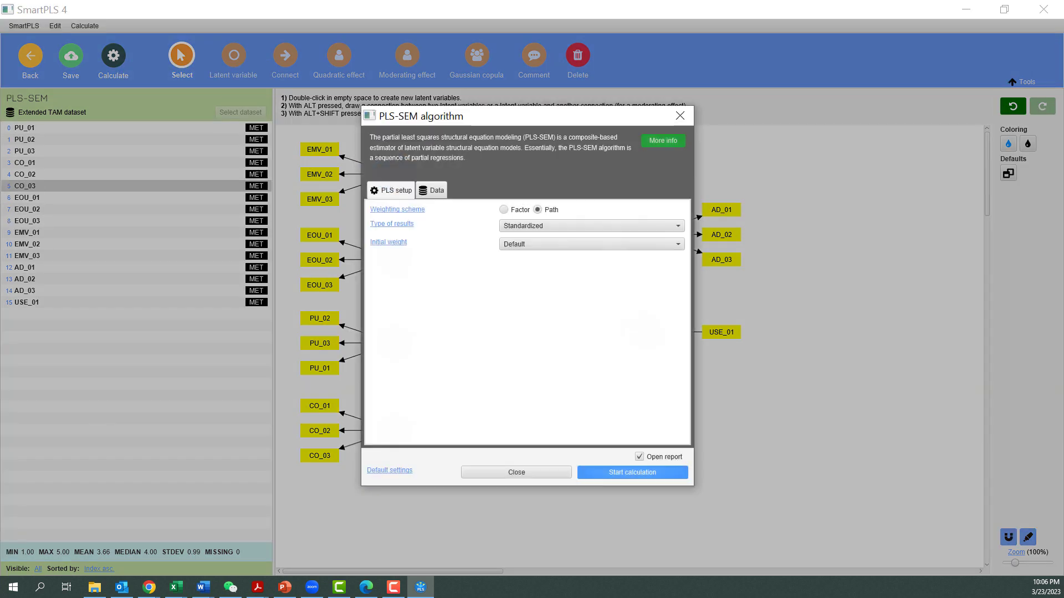
click(591, 226)
click(591, 252)
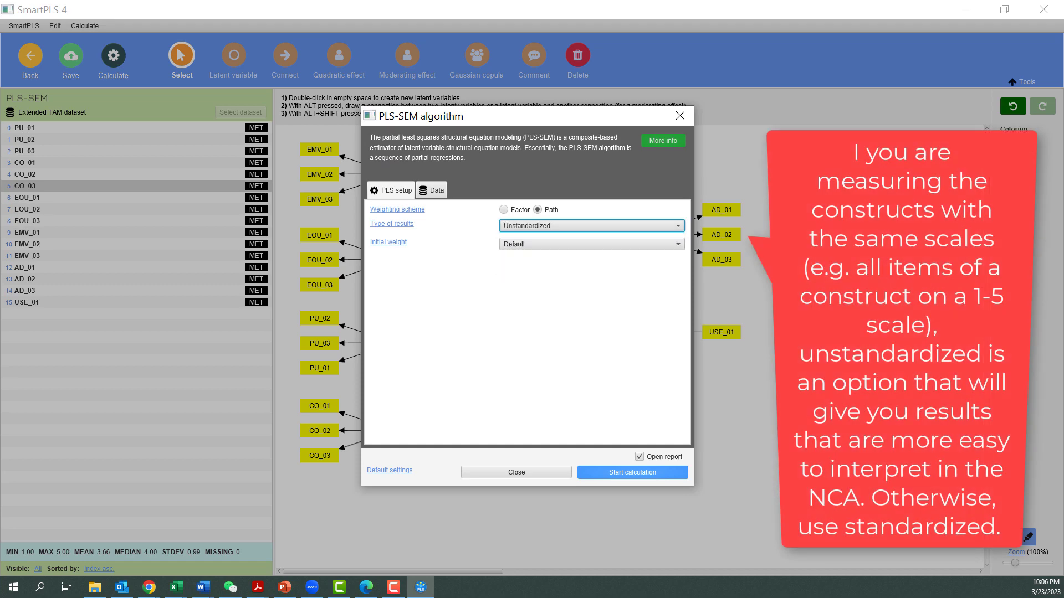
click(631, 472)
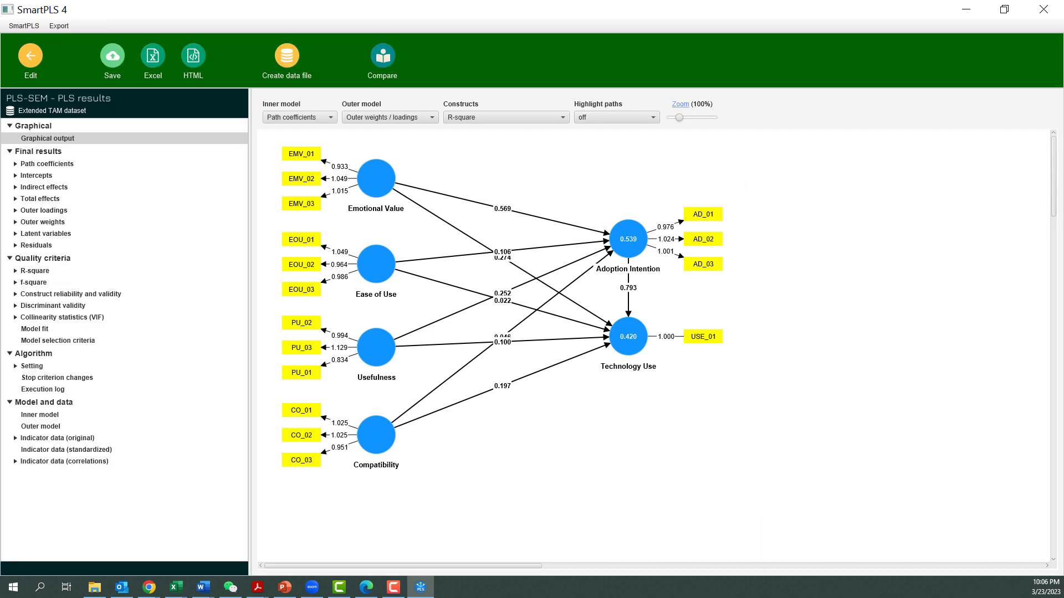
Review the construct reliability and validity overview and the heterotrait-monotrait ratio (HTMT) matrix for discriminant validity.
click(71, 294)
click(52, 306)
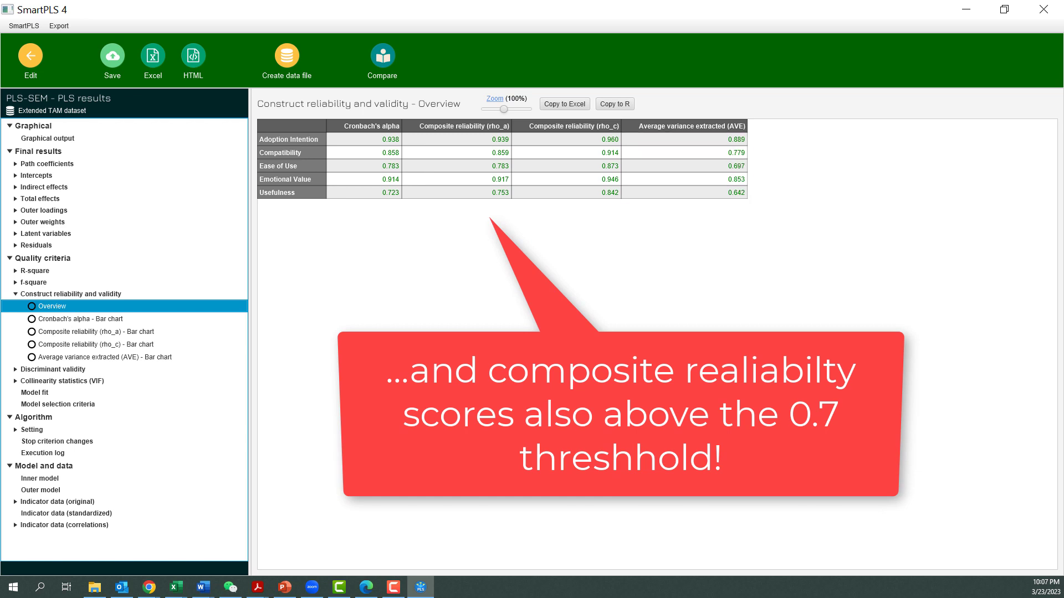
click(53, 369)
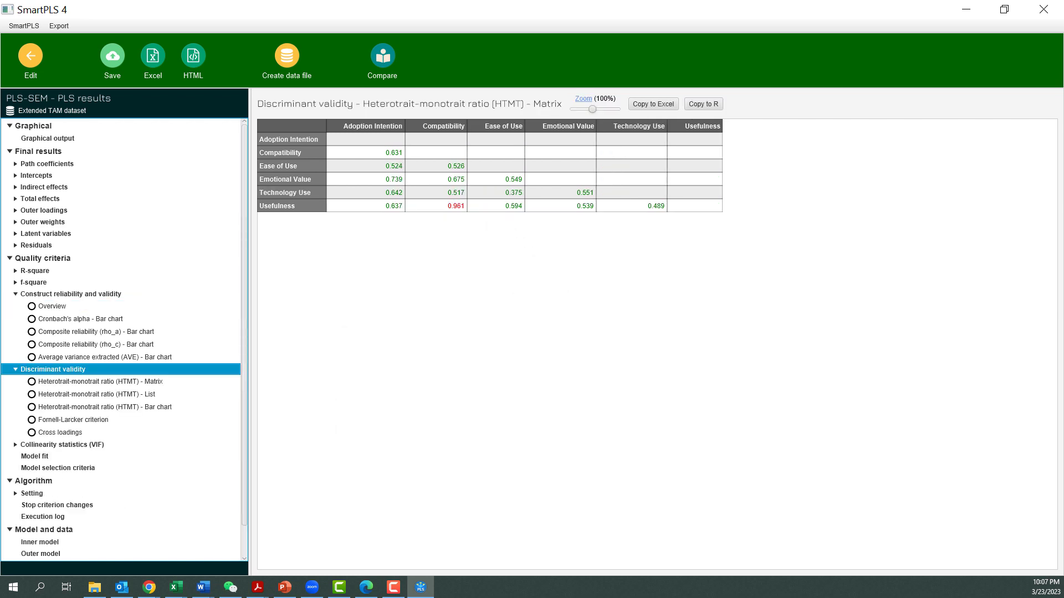
click(100, 382)
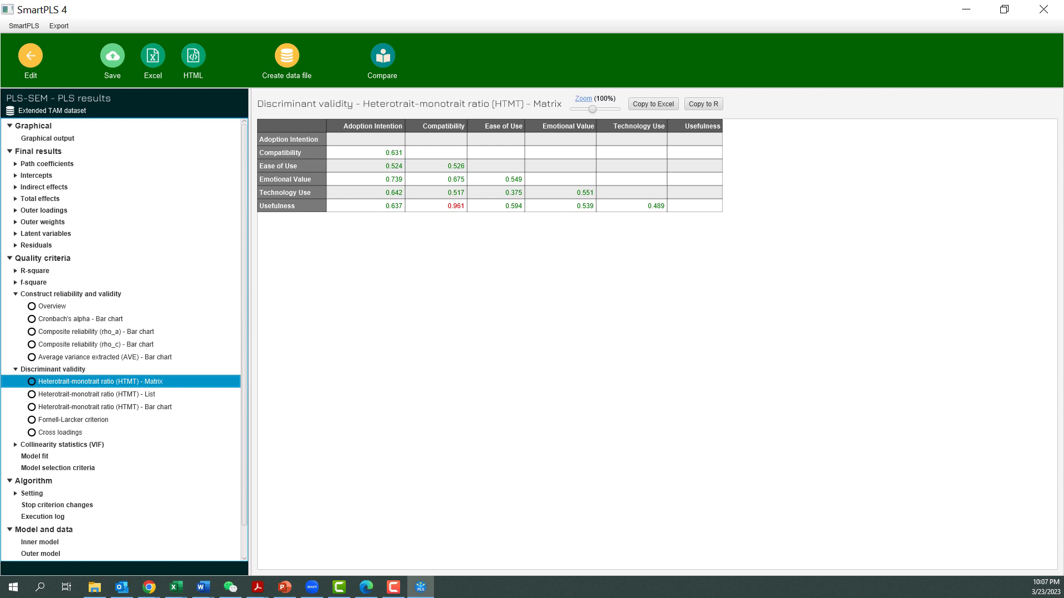
key(alt+Tab)
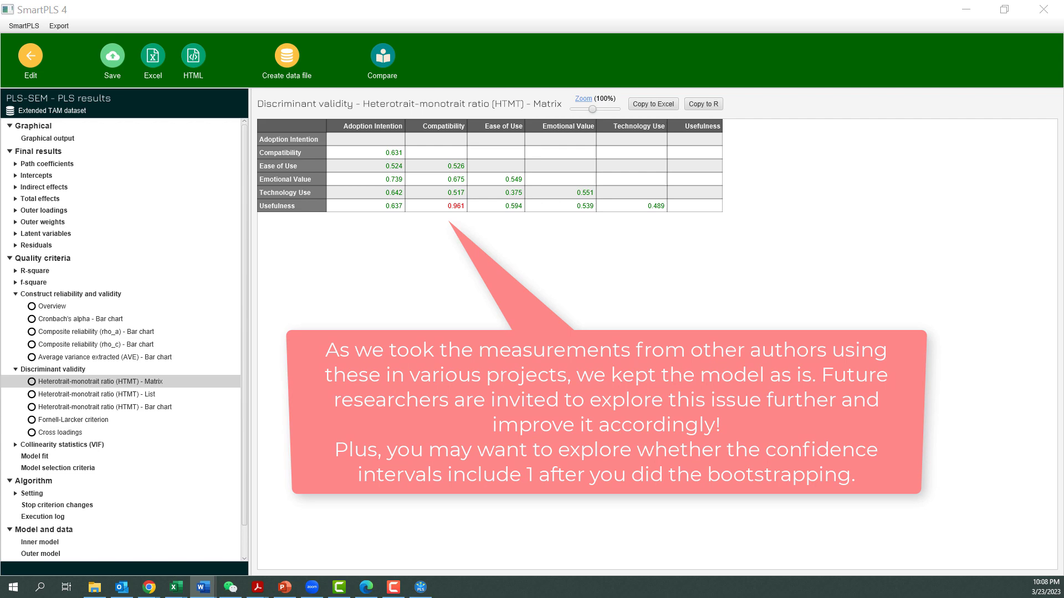
Review the R-square results and the collinearity statistics (VIF) for the outer and inner models.
click(35, 270)
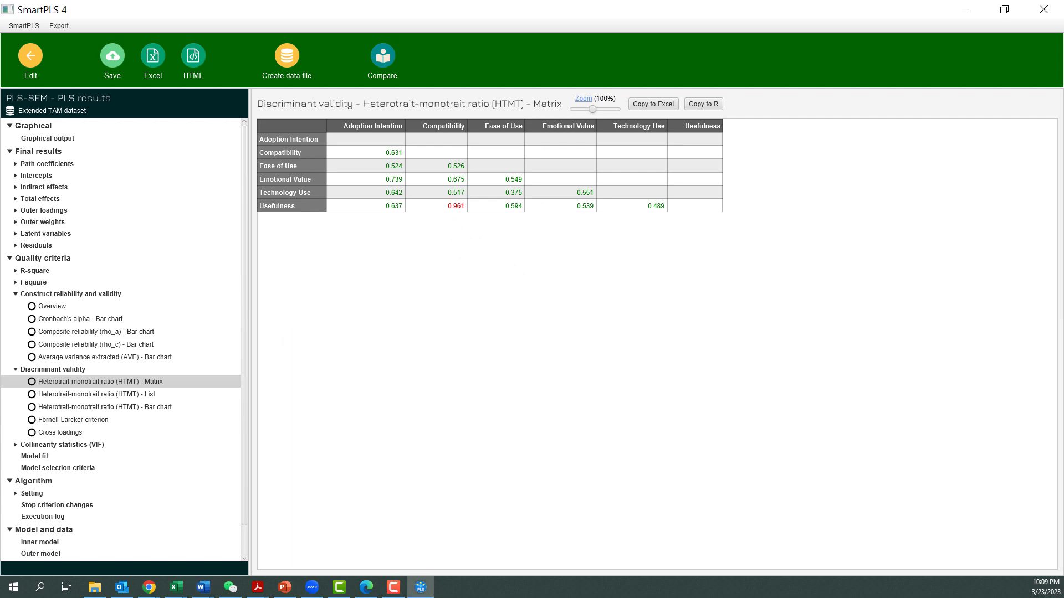
click(52, 283)
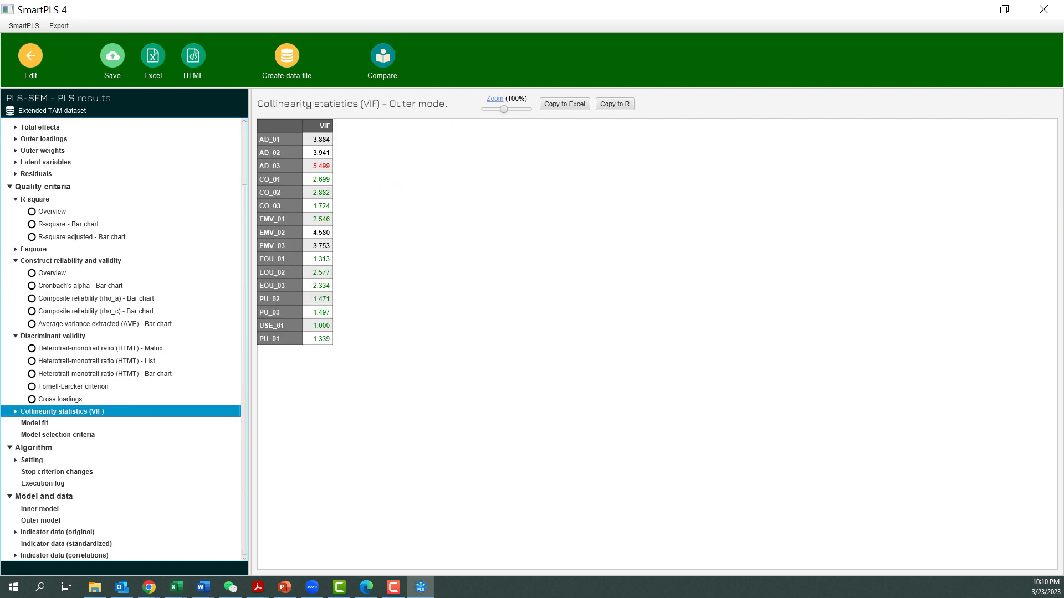
key(Right)
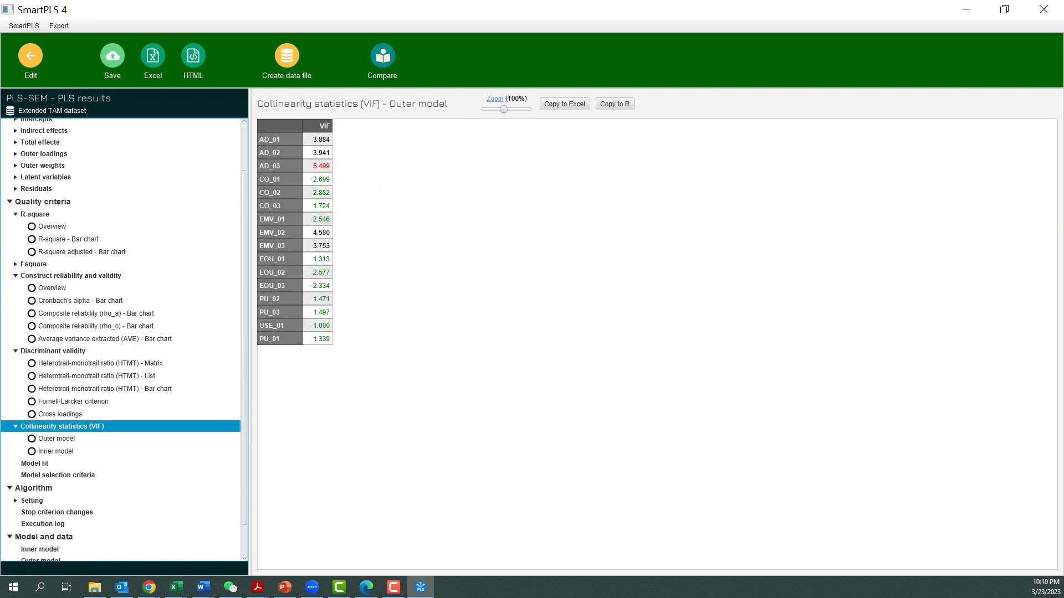
click(56, 451)
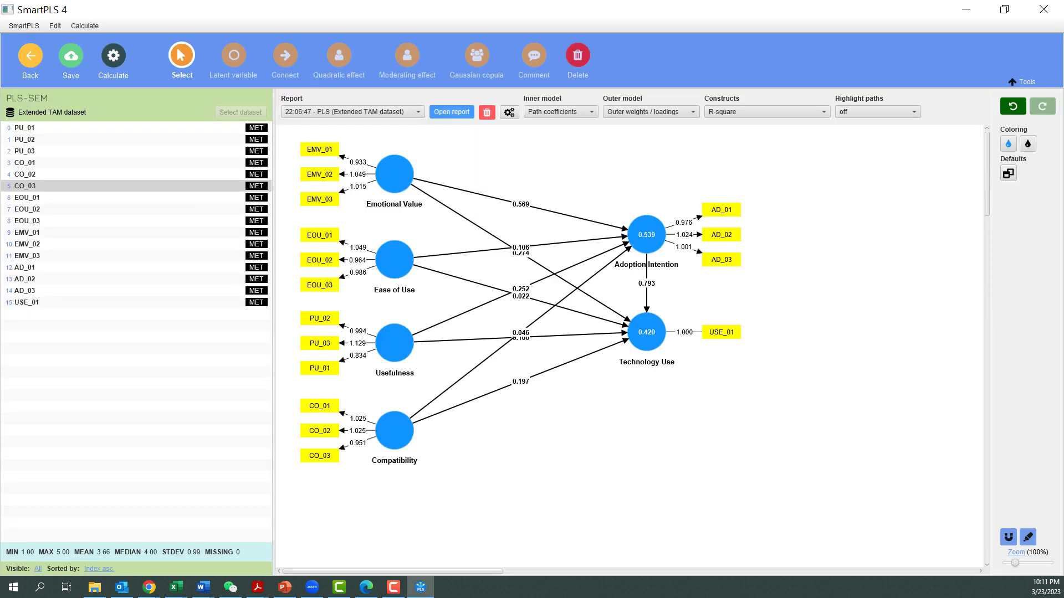
Run bootstrapping with 5000 subsamples, percentile bootstrap, two-tailed test at 0.05 and a fixed seed, and open the path coefficients results.
click(113, 62)
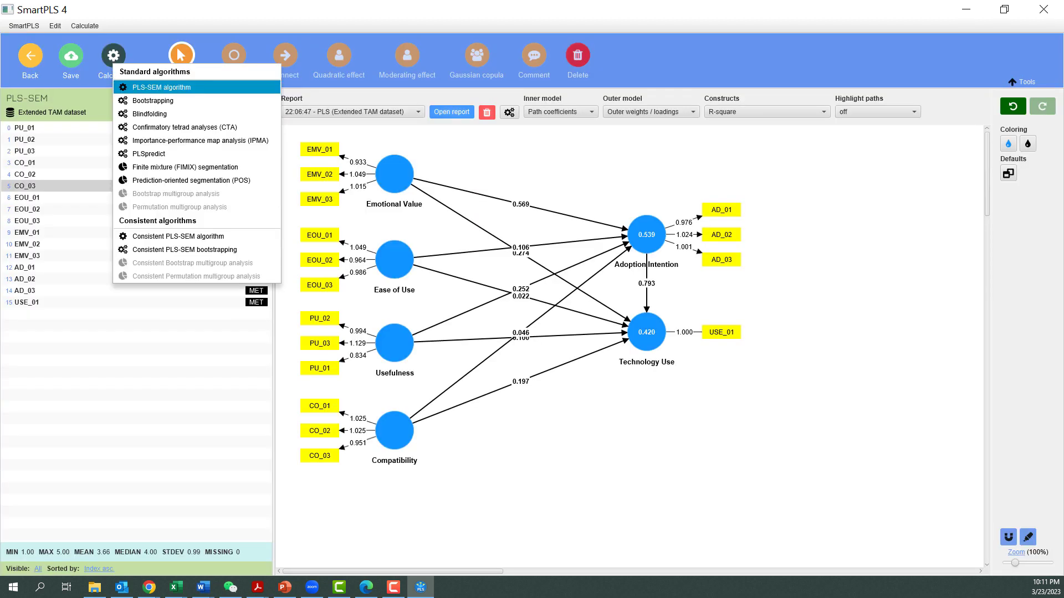
click(153, 101)
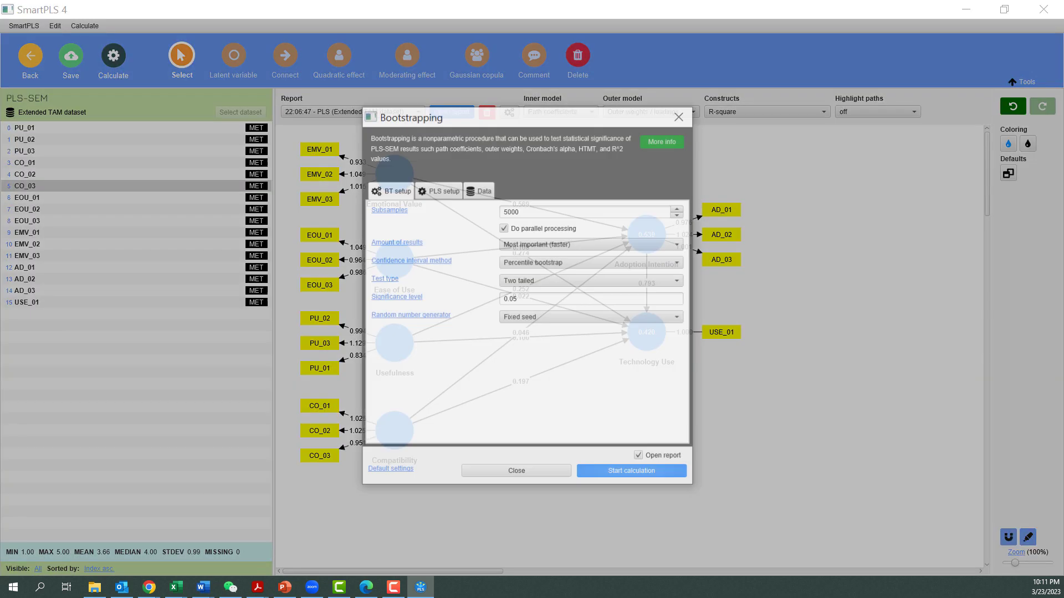
click(632, 472)
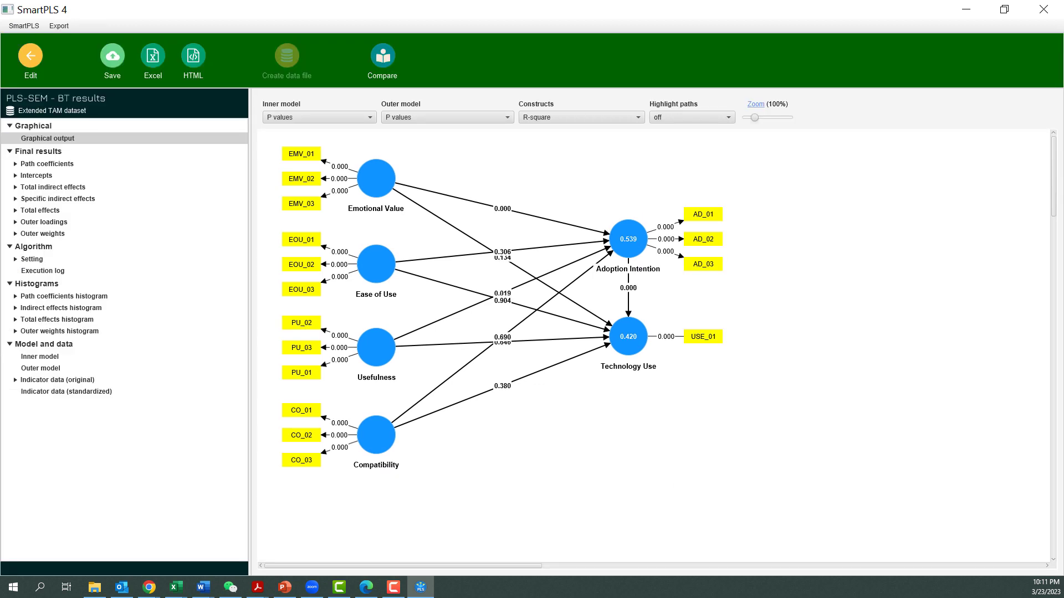
click(47, 163)
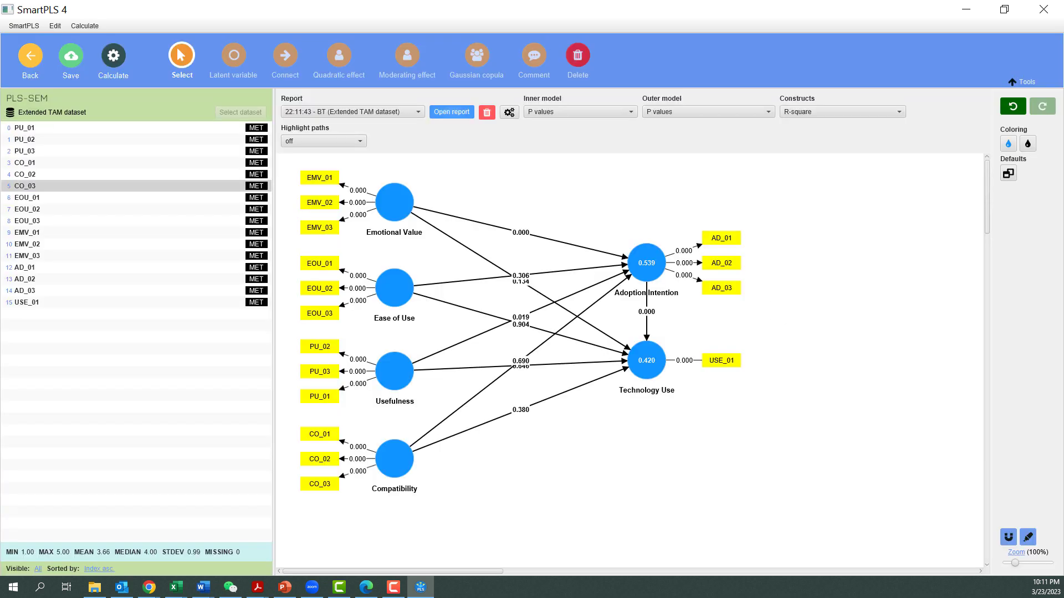
Run PLSpredict with 10 folds, 10 repetitions and a fixed seed, and open the overview of the MV prediction summary.
click(113, 66)
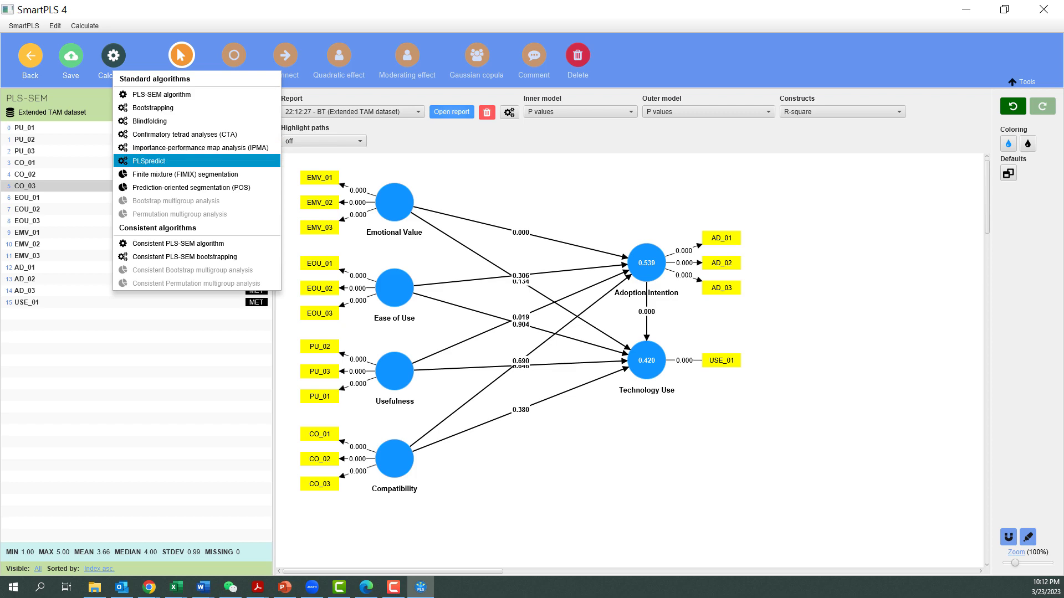
click(149, 161)
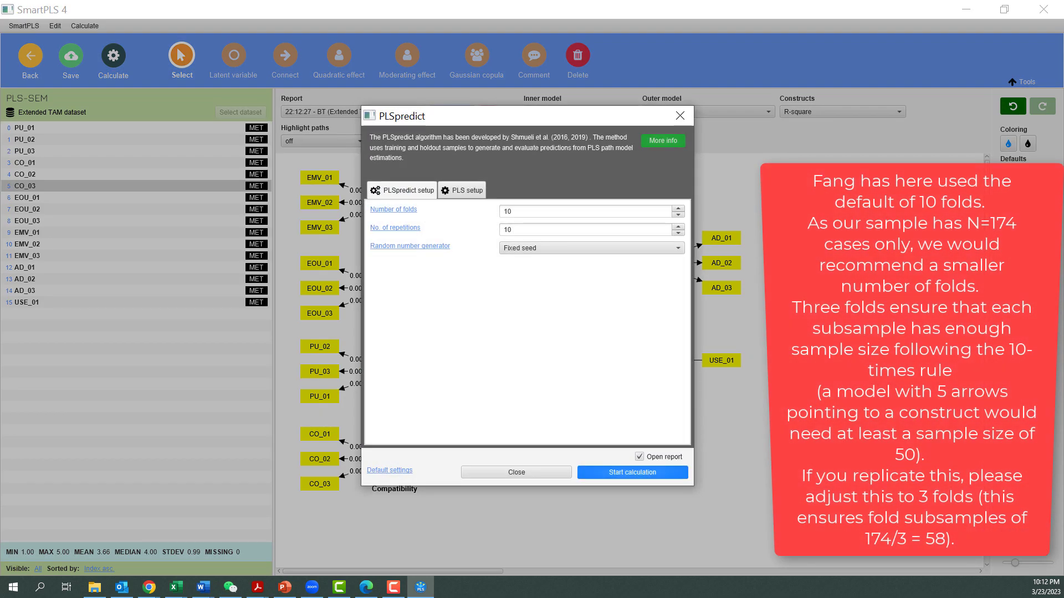
click(632, 472)
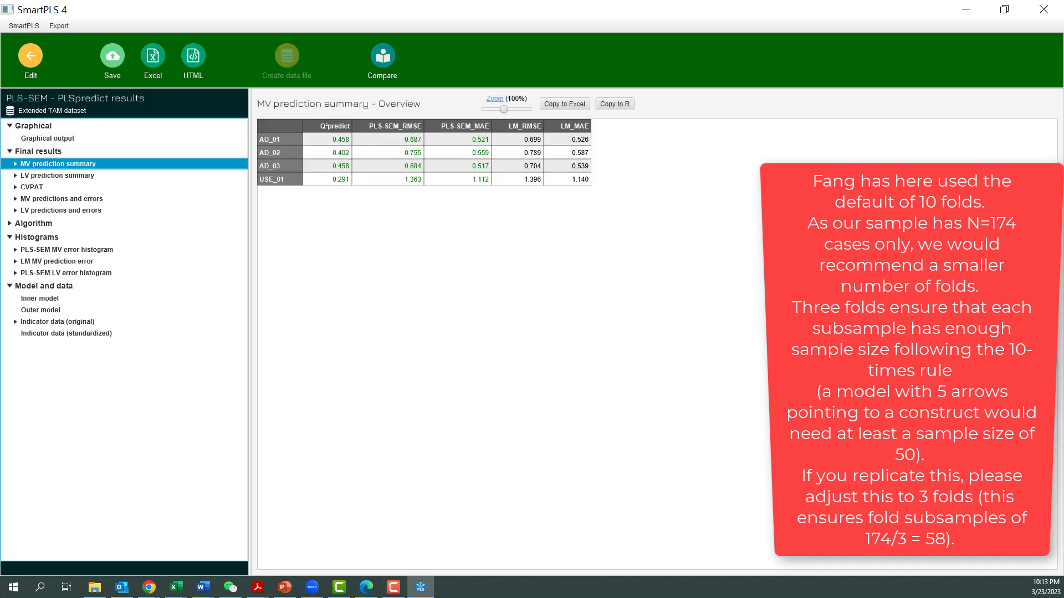
key(Right)
key(Down)
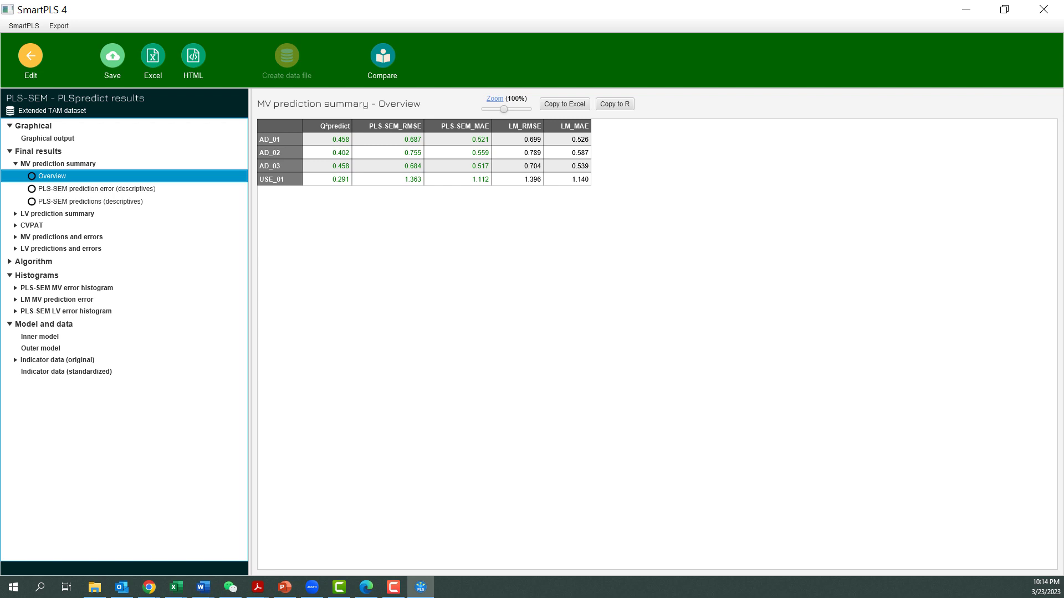
key(F10)
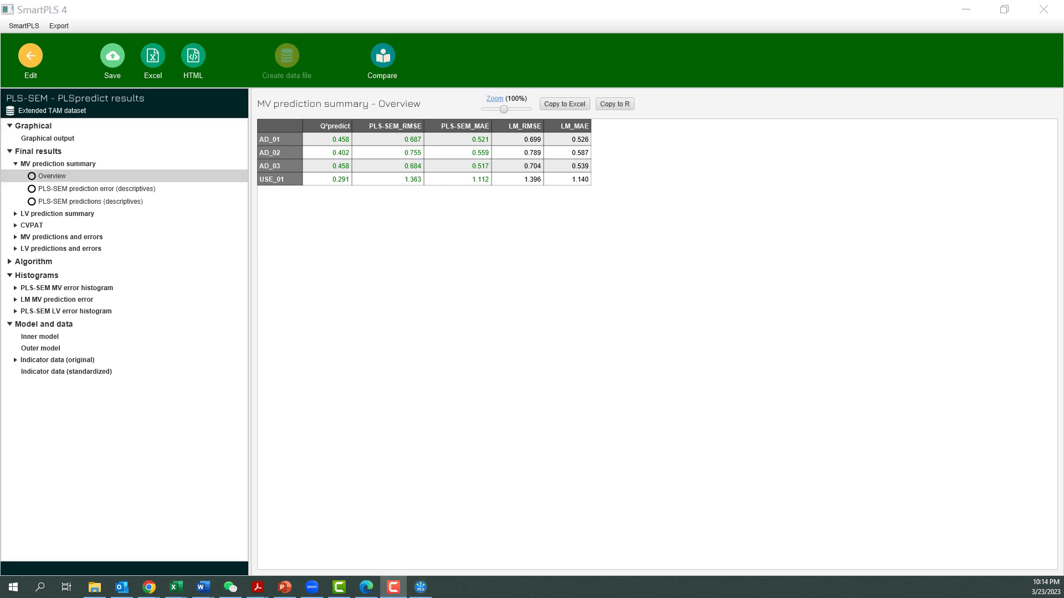